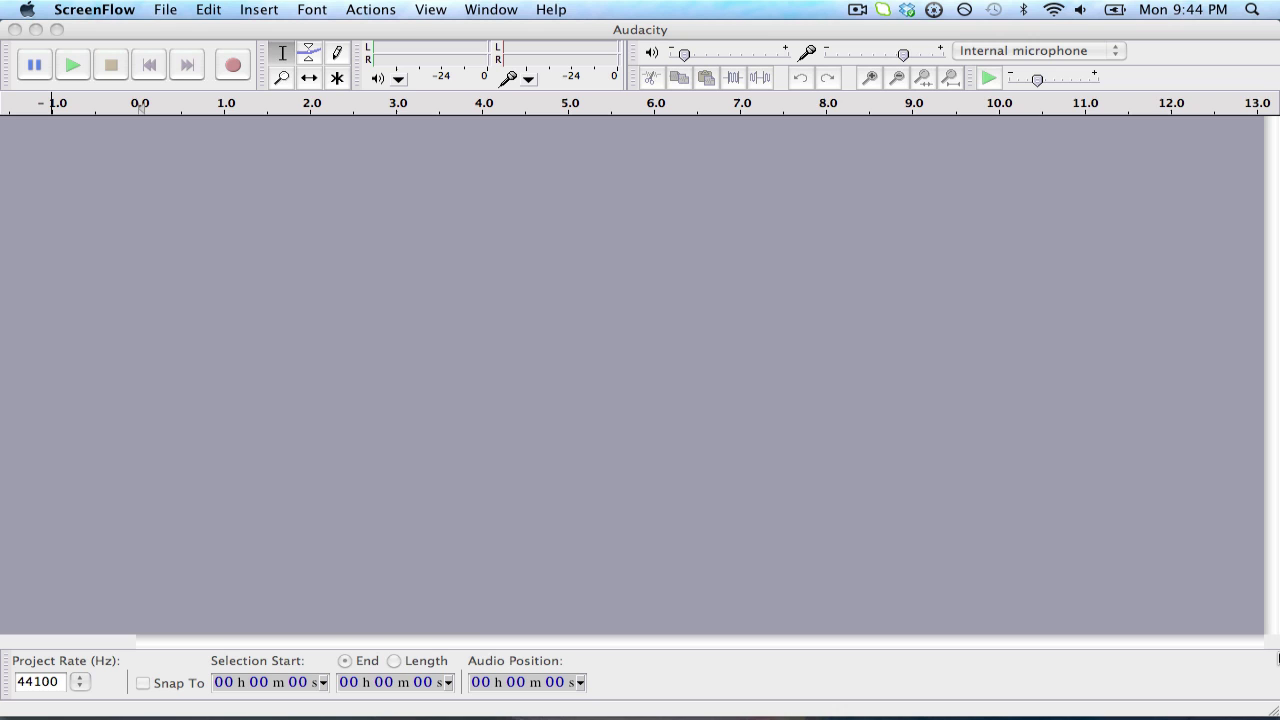
- Point at the Finder icon in the Dock, with the empty Audacity project open
{"action": "mouse_move", "coordinate": [1087, 718]}
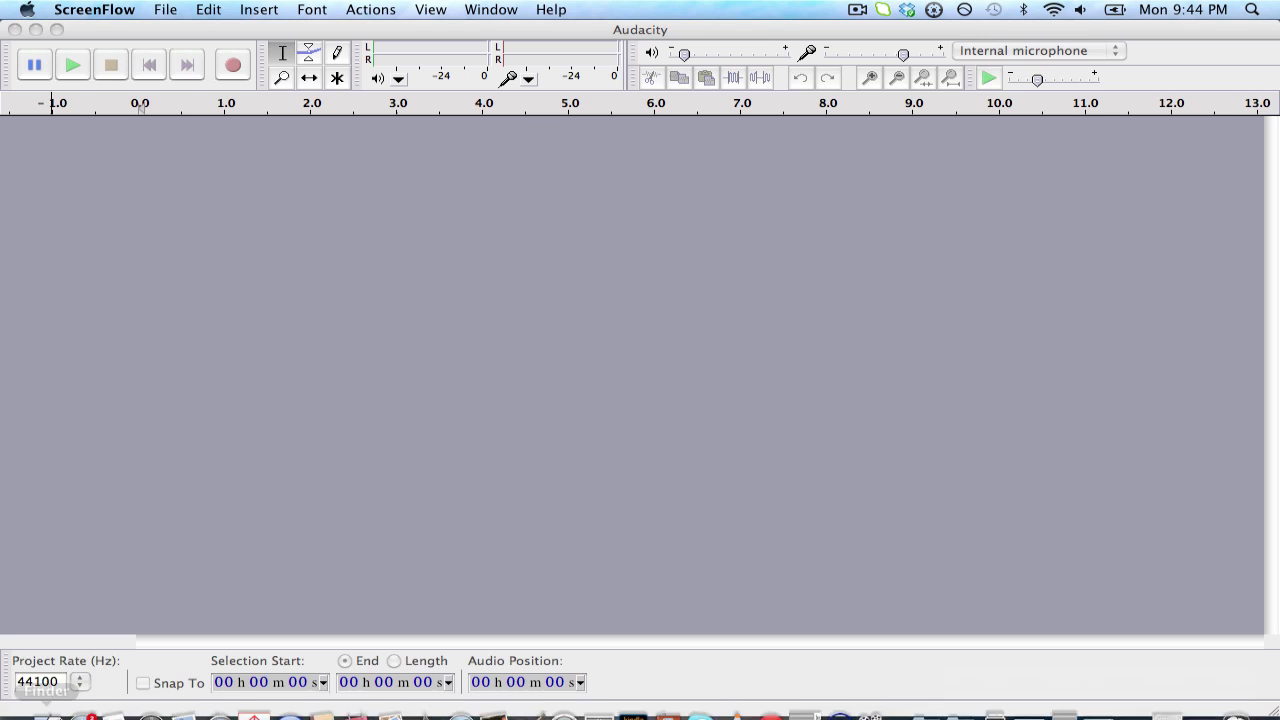
- Drag 'spring 2nd movement repair 1.m4a' from Finder into Audacity, then minimize Finder
{"action": "left_click", "coordinate": [44, 697]}
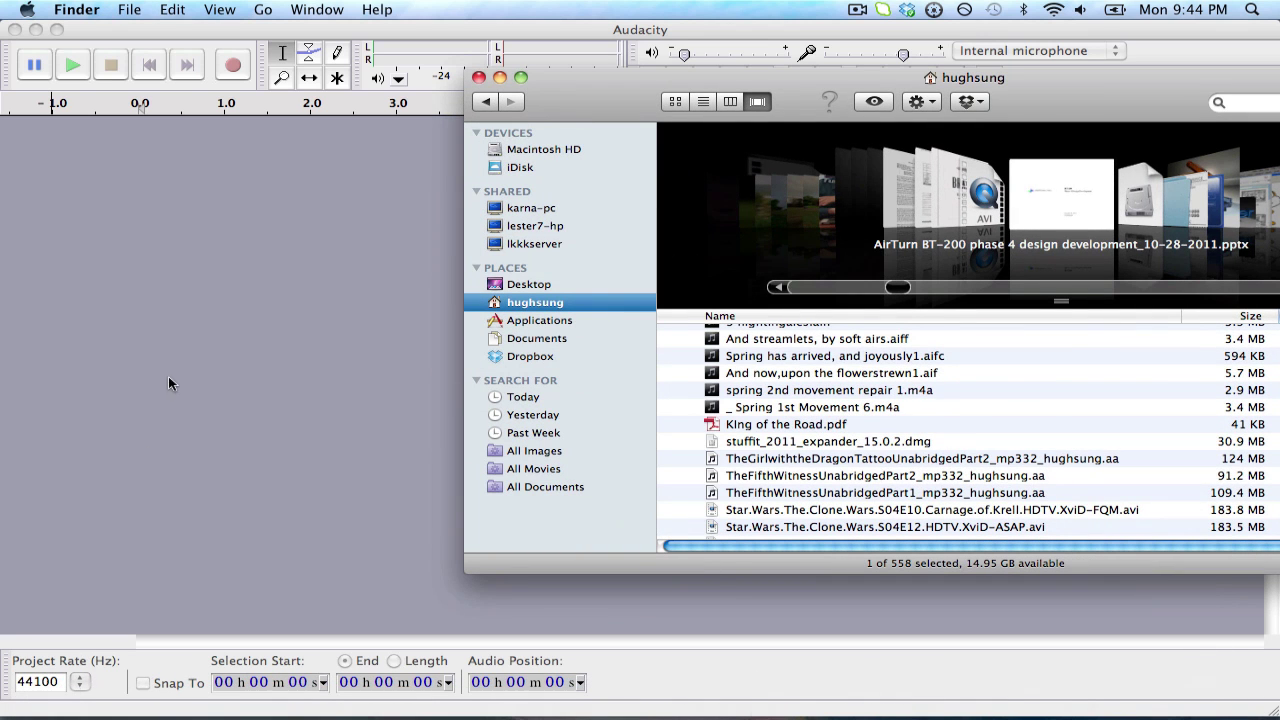
{"action": "left_click", "coordinate": [803, 395]}
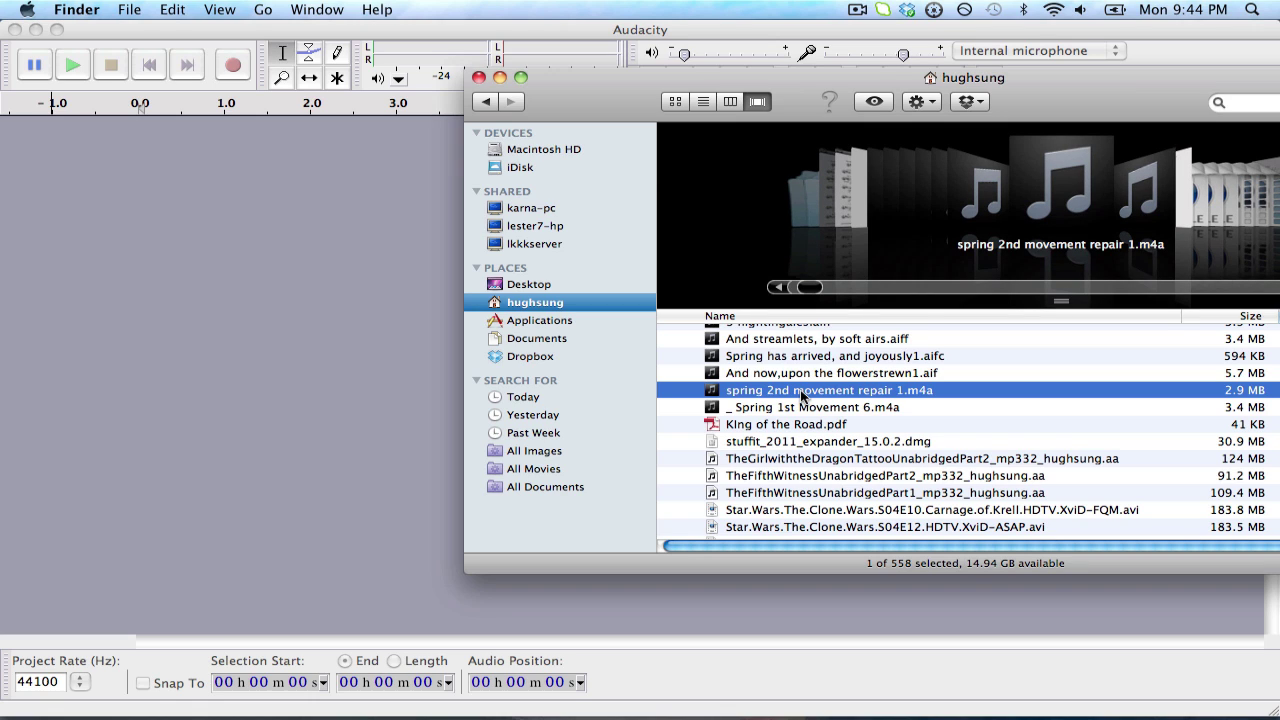
{"action": "left_click_drag", "start_coordinate": [803, 395], "coordinate": [288, 324]}
{"action": "left_click", "coordinate": [500, 77]}
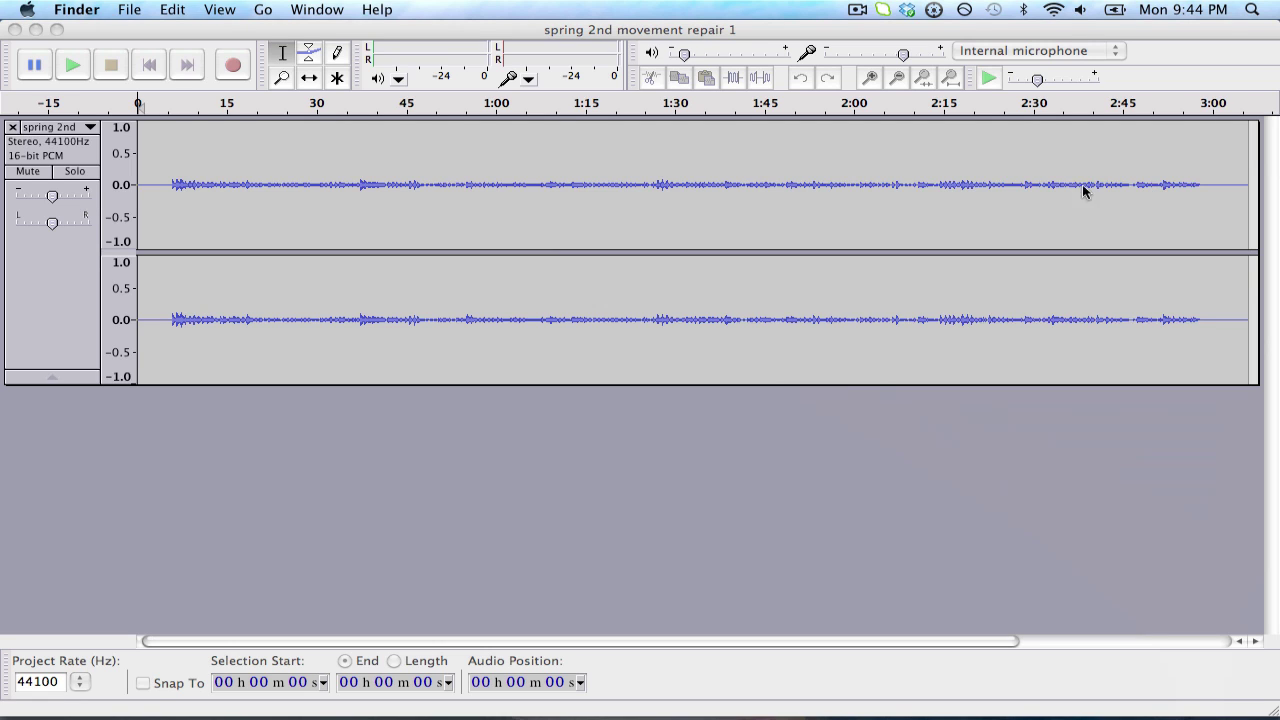
- Zoom in on the music start, play from there, and set the edit point near 6.0 seconds
{"action": "left_click", "coordinate": [170, 188]}
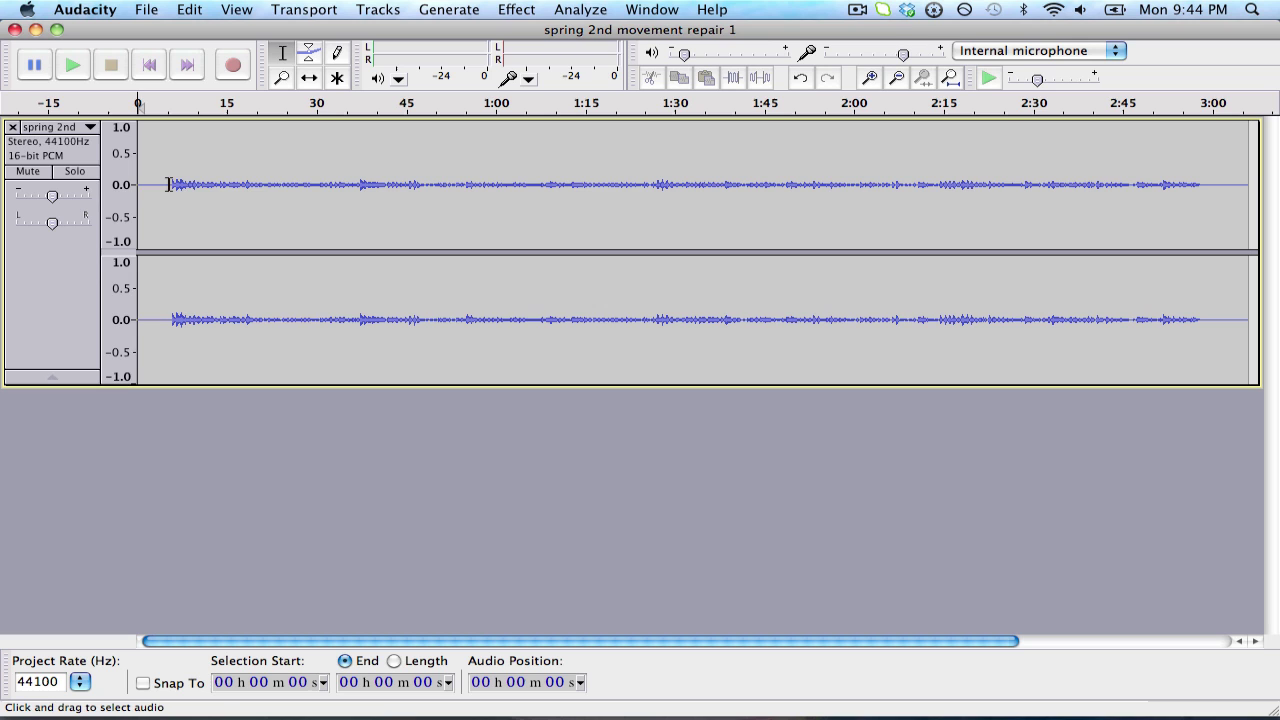
{"action": "left_click", "coordinate": [171, 185]}
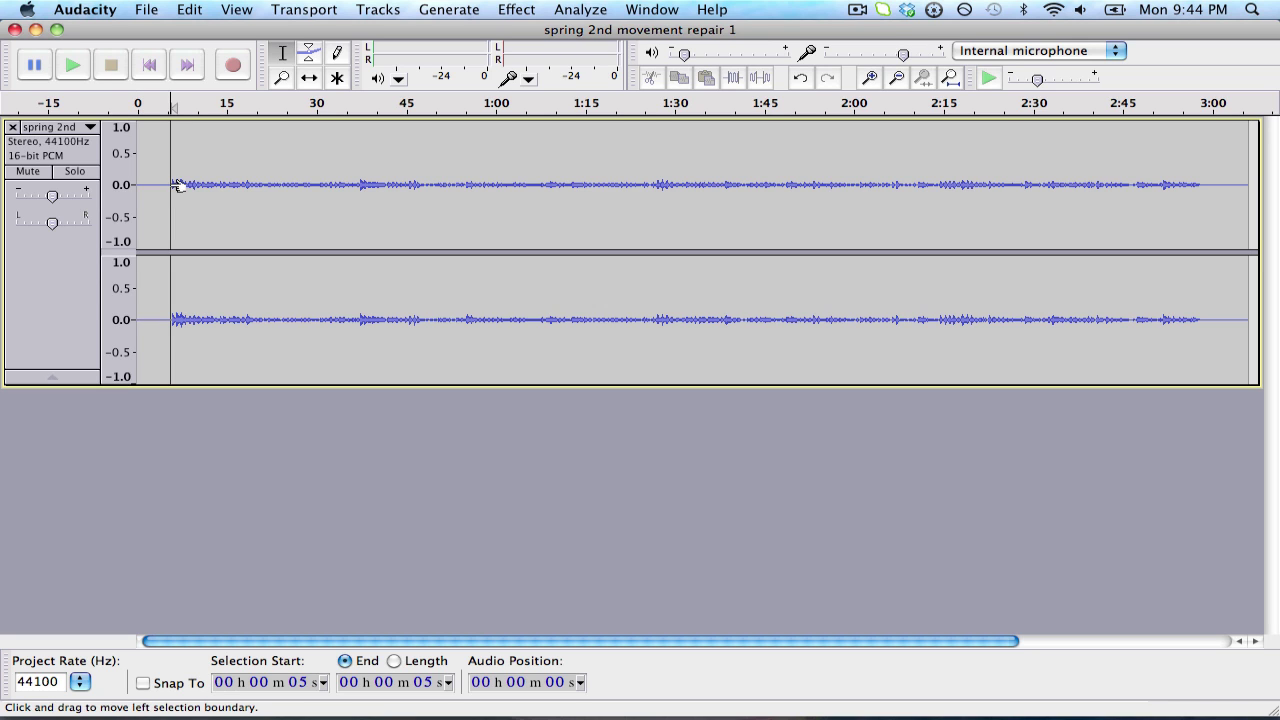
{"action": "left_click", "coordinate": [870, 79]}
{"action": "left_click", "coordinate": [870, 79]}
{"action": "left_click", "coordinate": [870, 79]}
{"action": "left_click", "coordinate": [870, 79]}
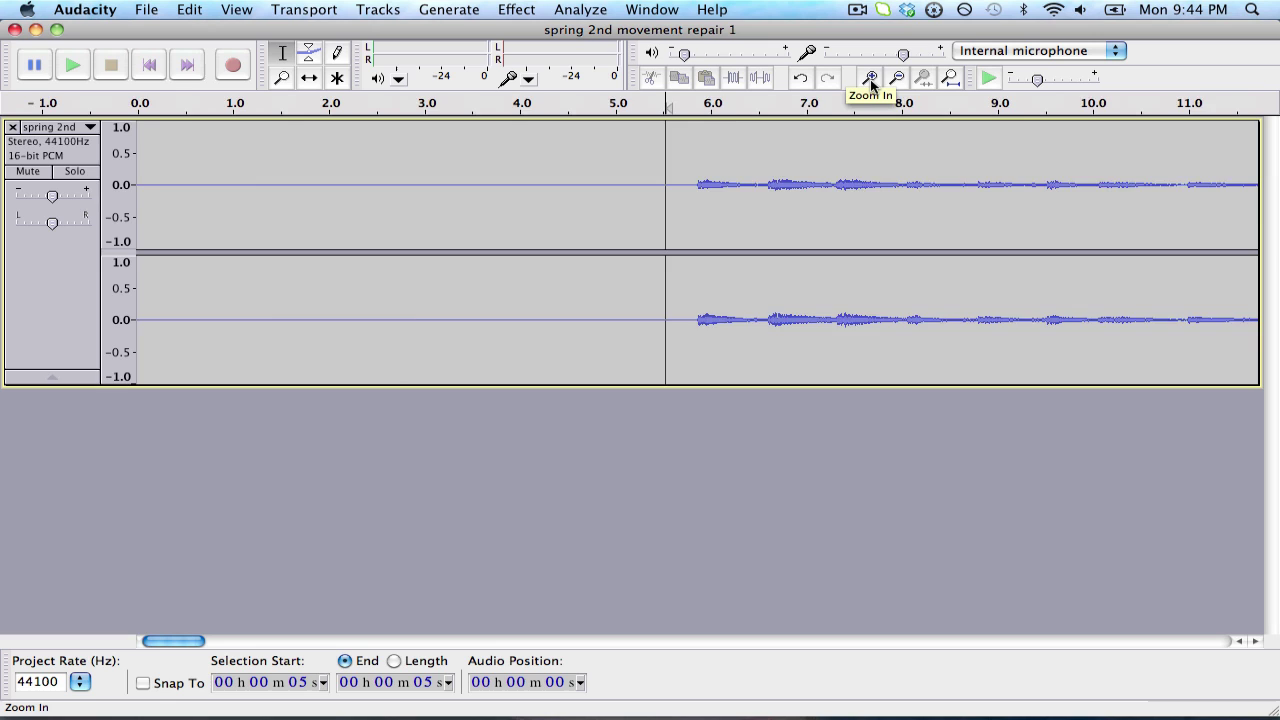
{"action": "left_click", "coordinate": [870, 79]}
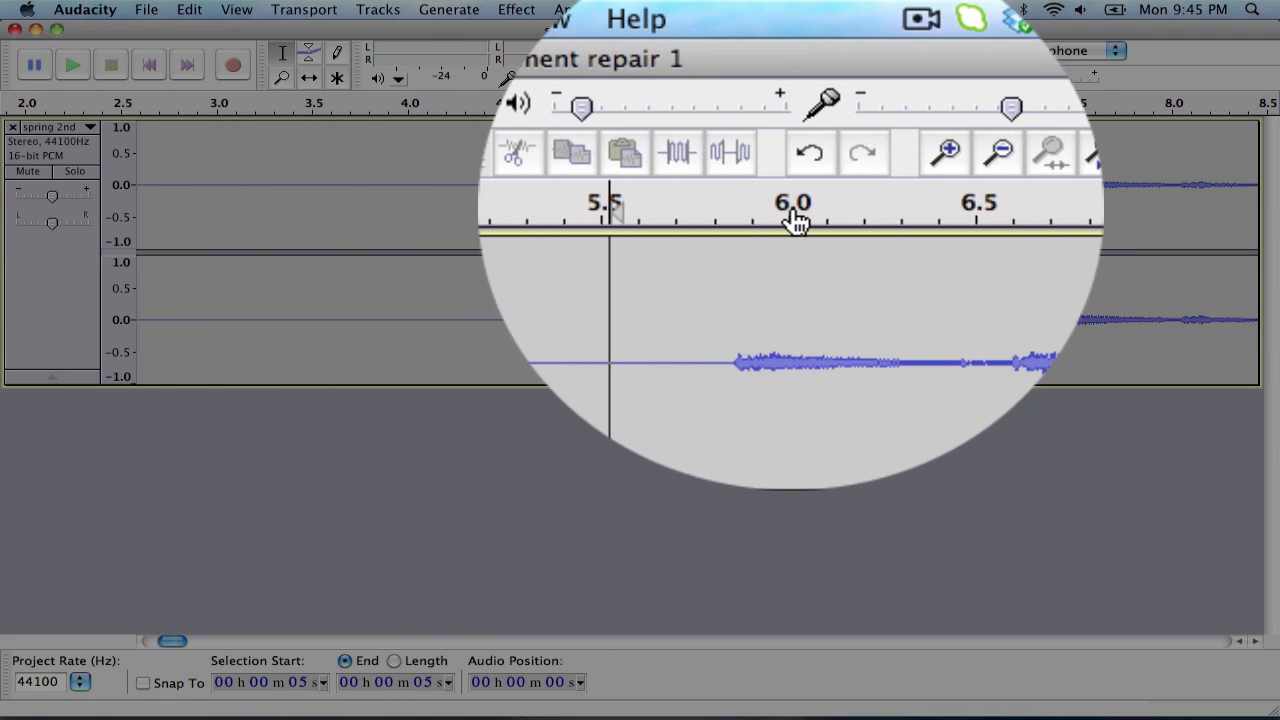
{"action": "left_click", "coordinate": [794, 212]}
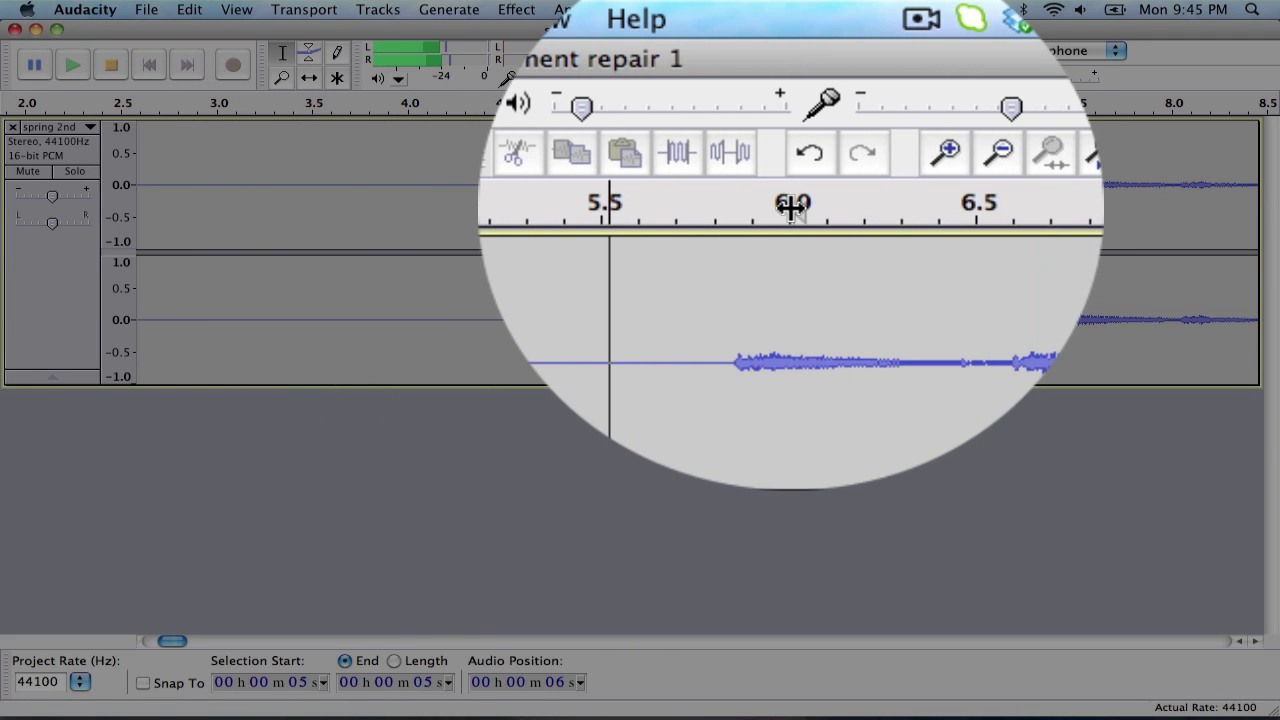
{"action": "left_click", "coordinate": [797, 283]}
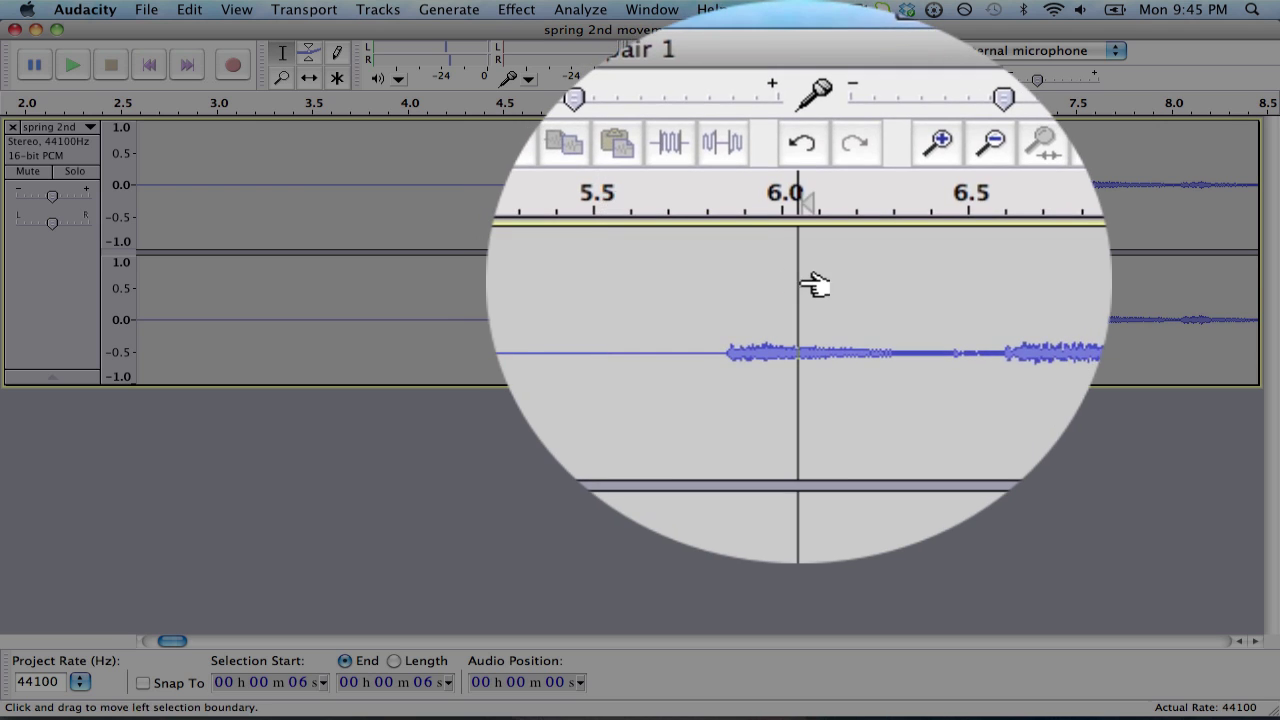
{"action": "left_click", "coordinate": [791, 280]}
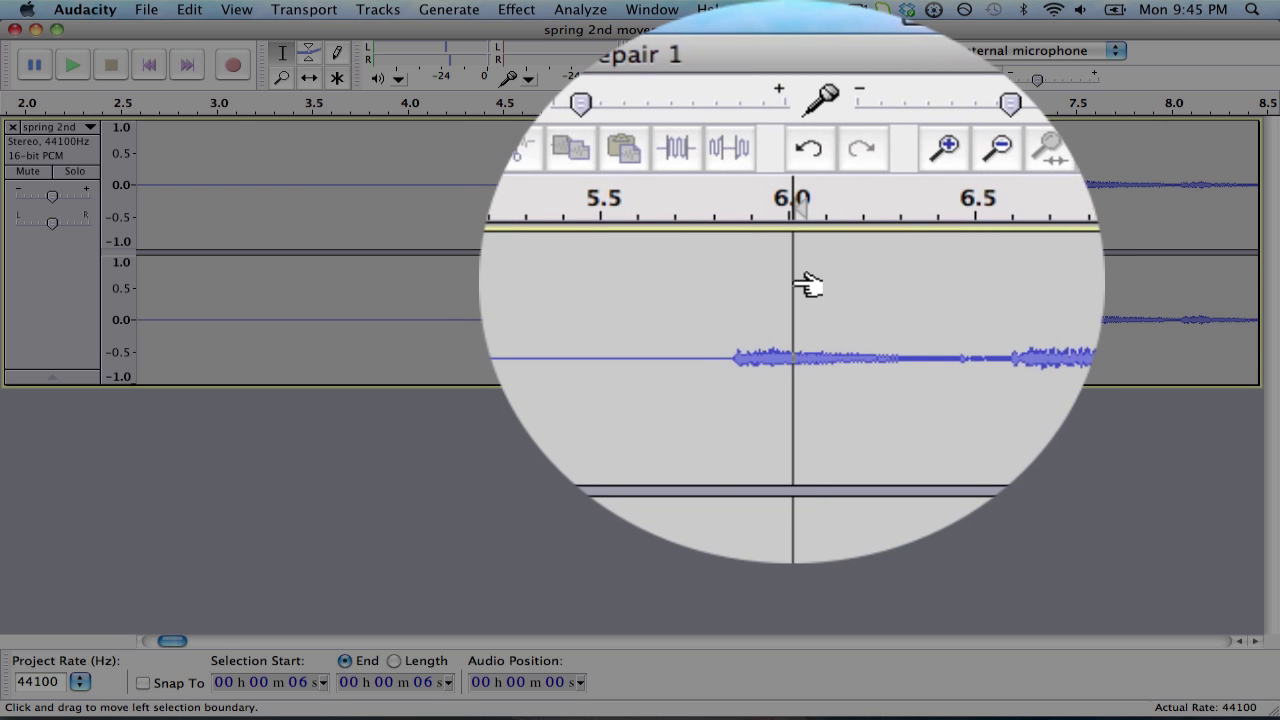
{"action": "key", "text": "Left"}
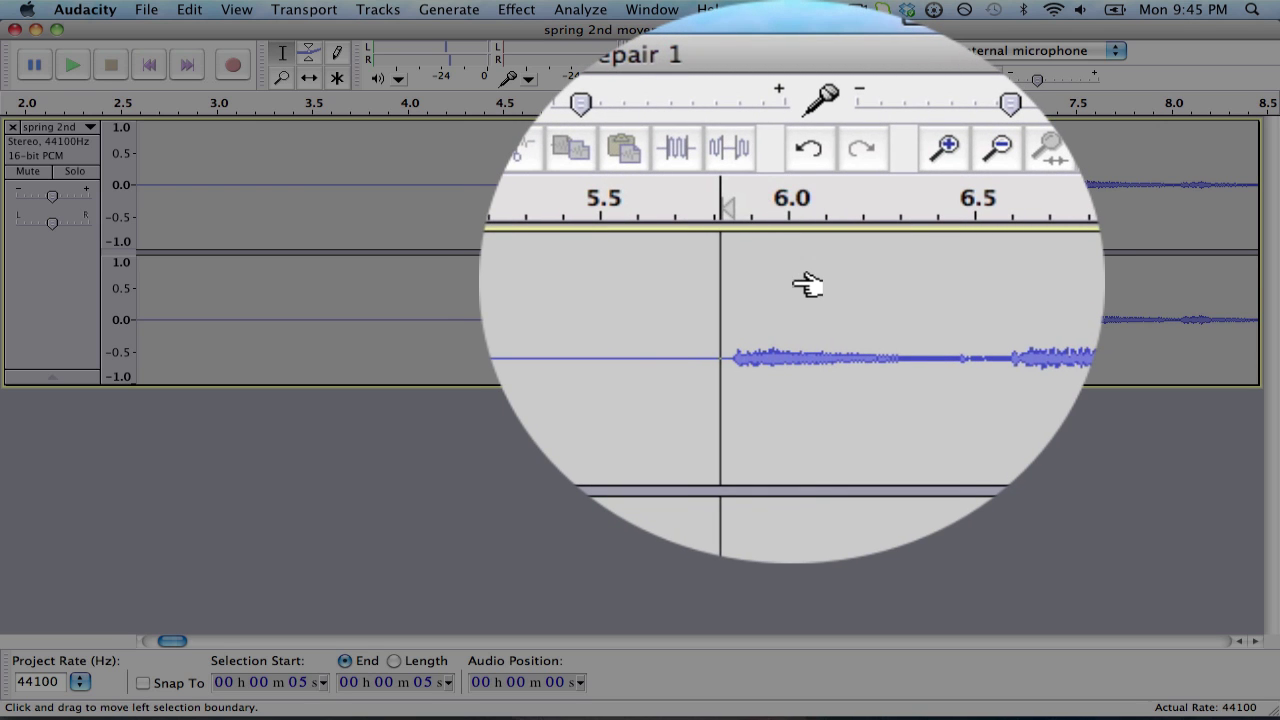
{"action": "key", "text": "Right"}
{"action": "key", "text": "Right"}
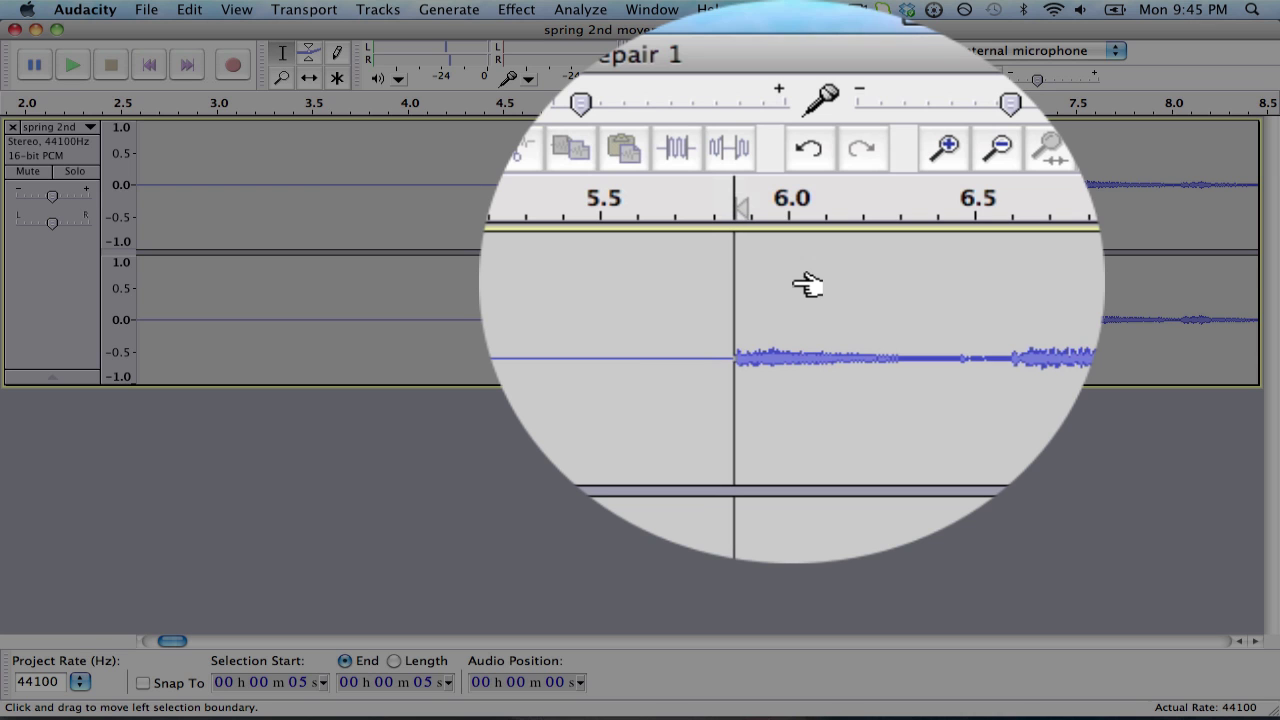
{"action": "key", "text": "Left"}
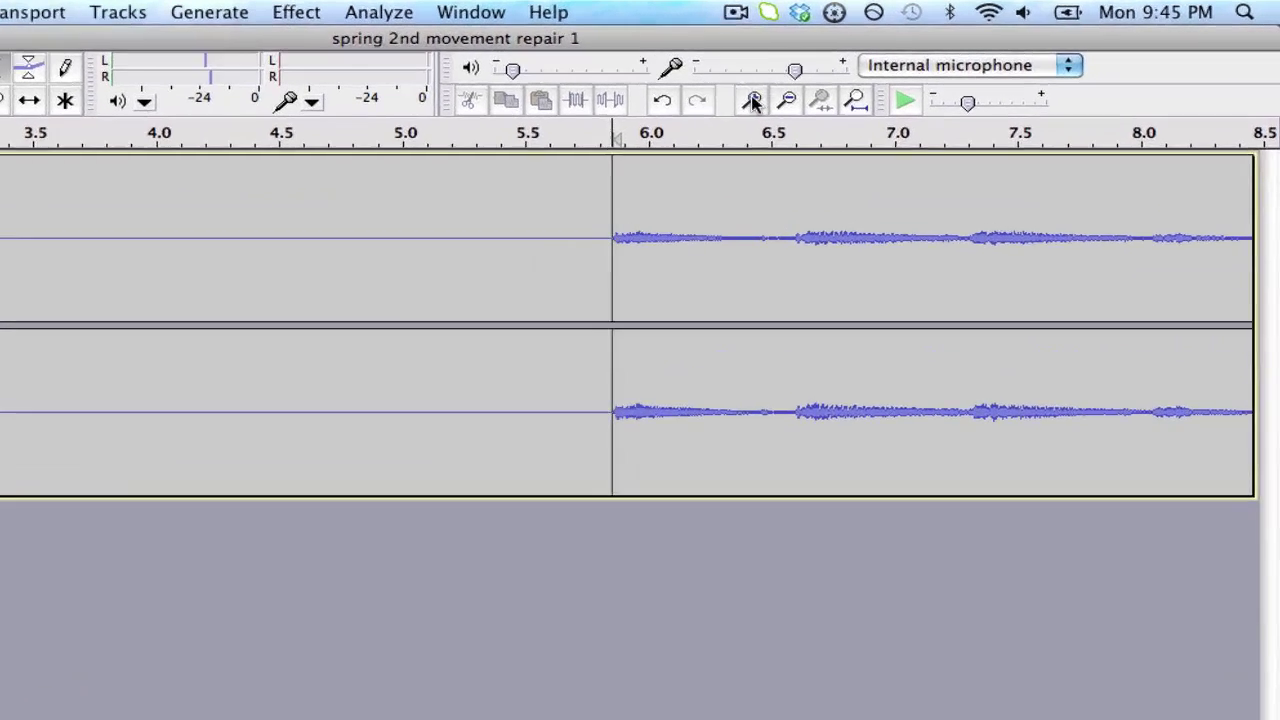
- Zoom to the first samples and set the edit point exactly at about 5.85 s
{"action": "left_click", "coordinate": [858, 75]}
{"action": "left_click", "coordinate": [858, 75]}
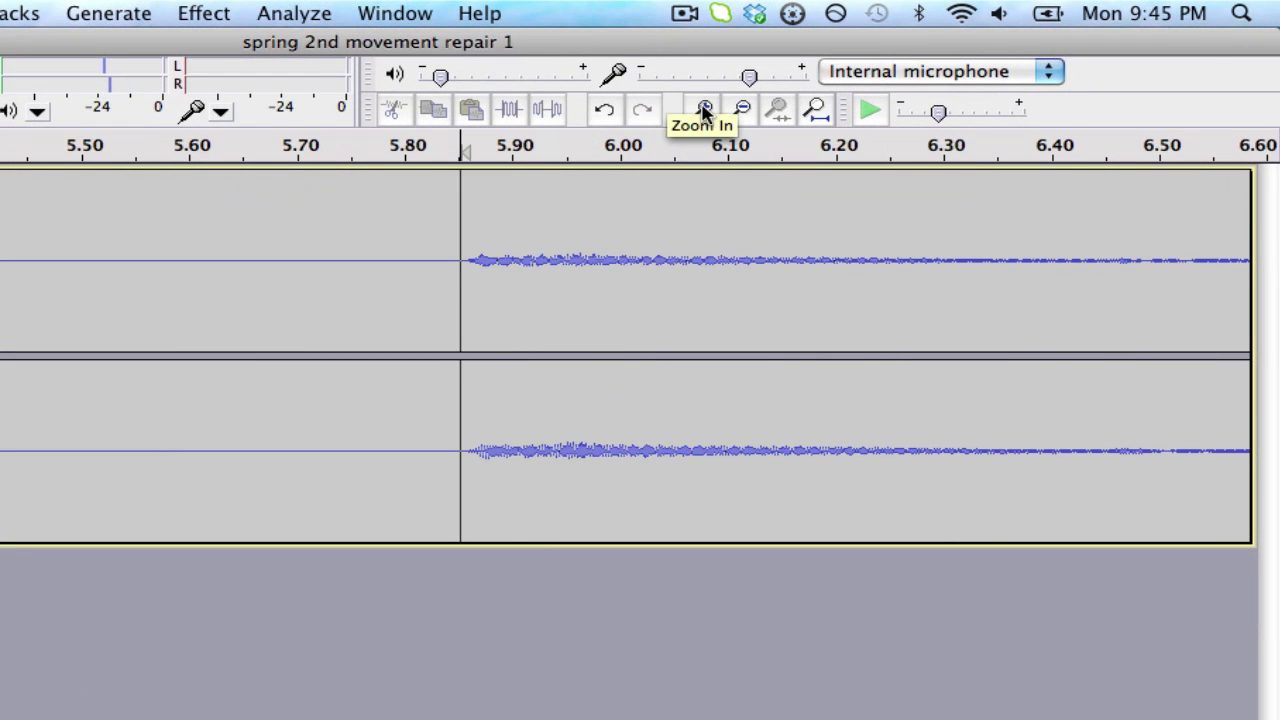
{"action": "left_click", "coordinate": [704, 109]}
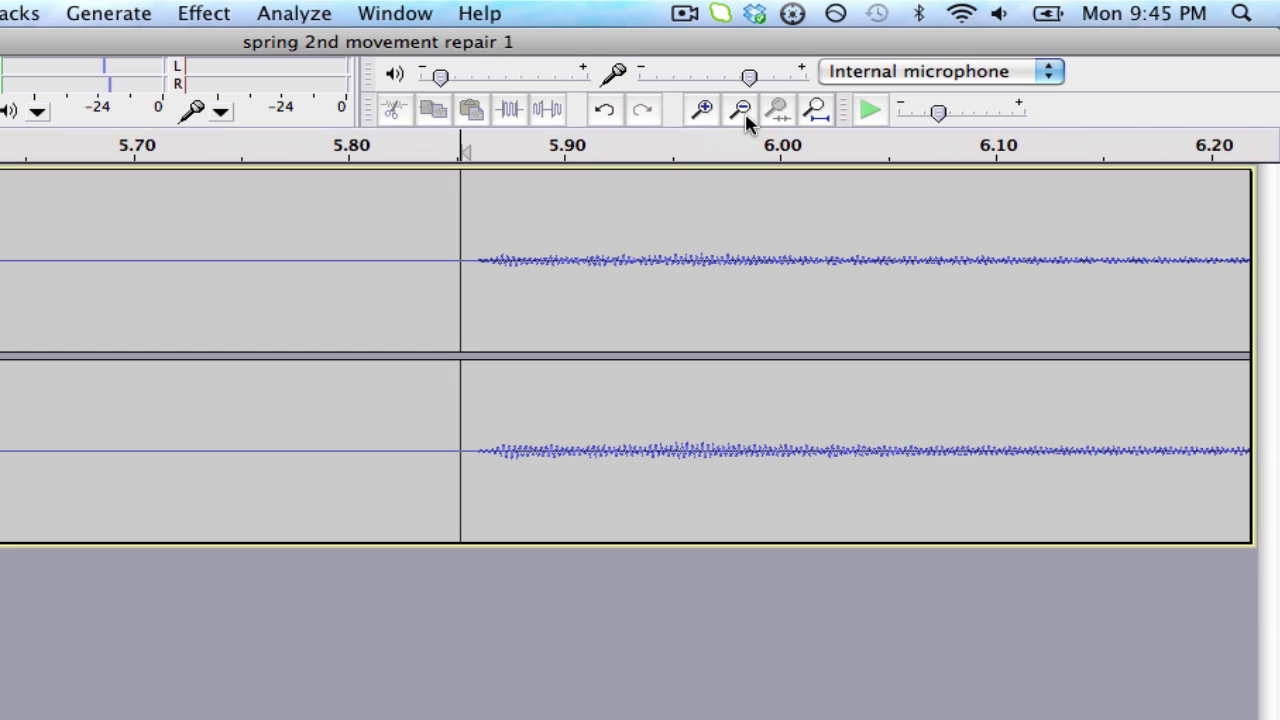
{"action": "left_click", "coordinate": [704, 110]}
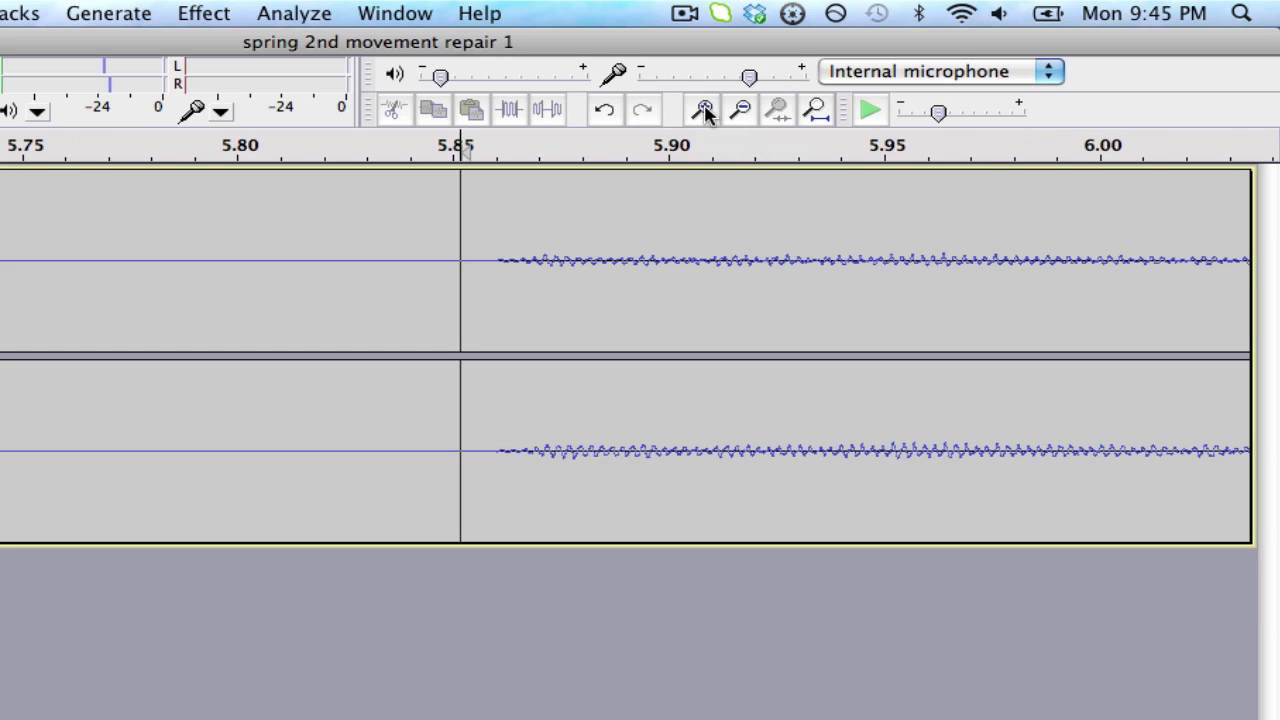
{"action": "left_click", "coordinate": [705, 111]}
{"action": "left_click", "coordinate": [741, 112]}
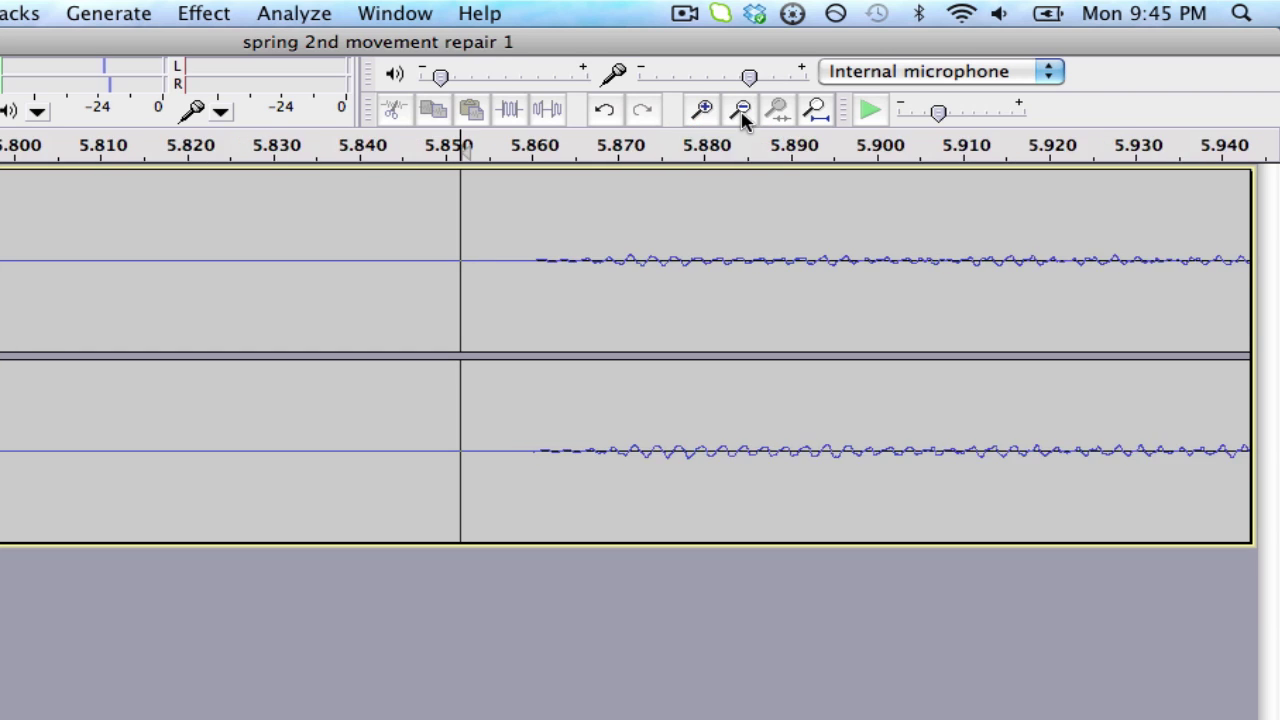
{"action": "left_click", "coordinate": [741, 112]}
{"action": "left_click", "coordinate": [741, 112]}
{"action": "left_click", "coordinate": [742, 114]}
{"action": "left_click", "coordinate": [742, 114]}
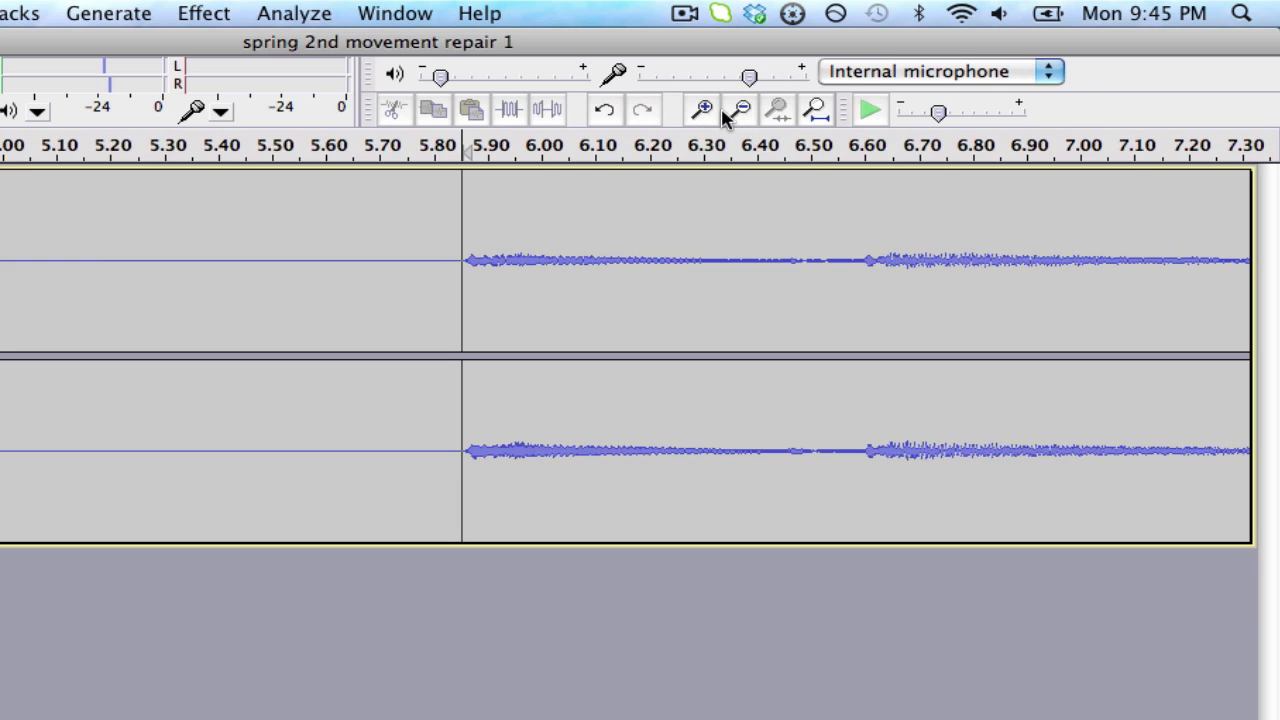
{"action": "left_click", "coordinate": [703, 110]}
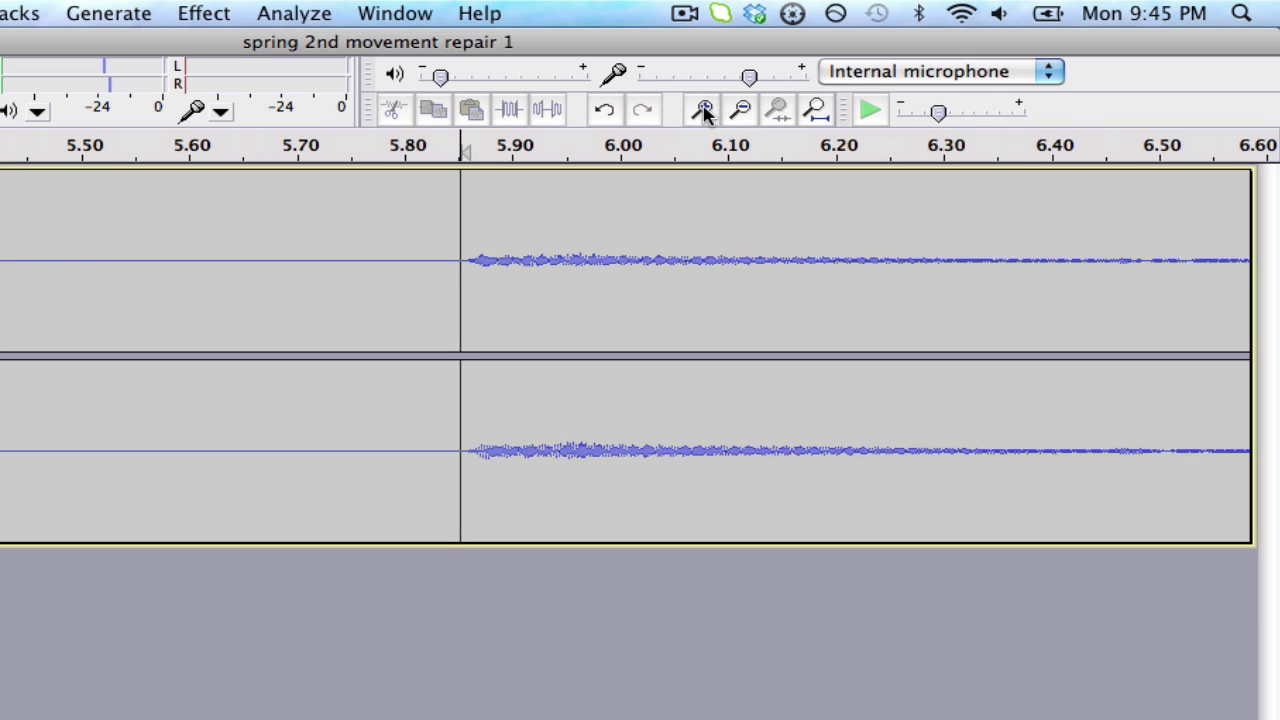
{"action": "left_click", "coordinate": [469, 261]}
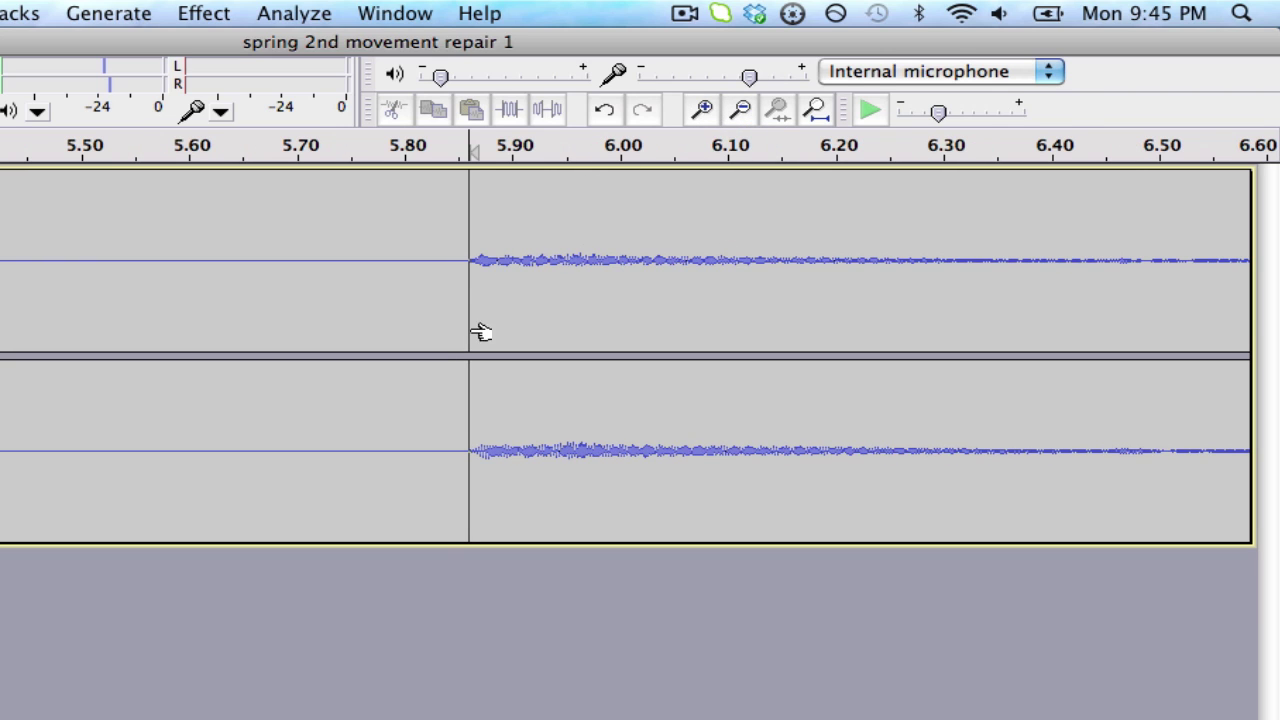
{"action": "left_click", "coordinate": [741, 111]}
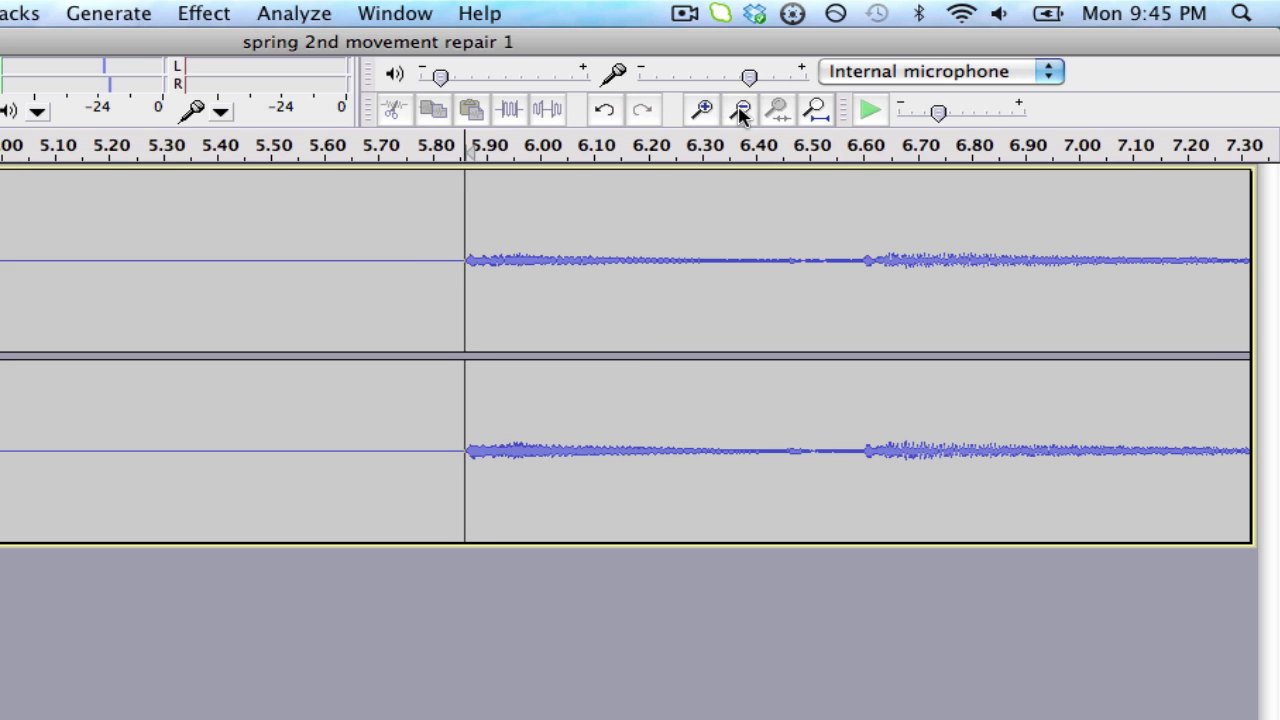
{"action": "left_click", "coordinate": [741, 111]}
{"action": "left_click", "coordinate": [741, 111]}
{"action": "left_click", "coordinate": [741, 111]}
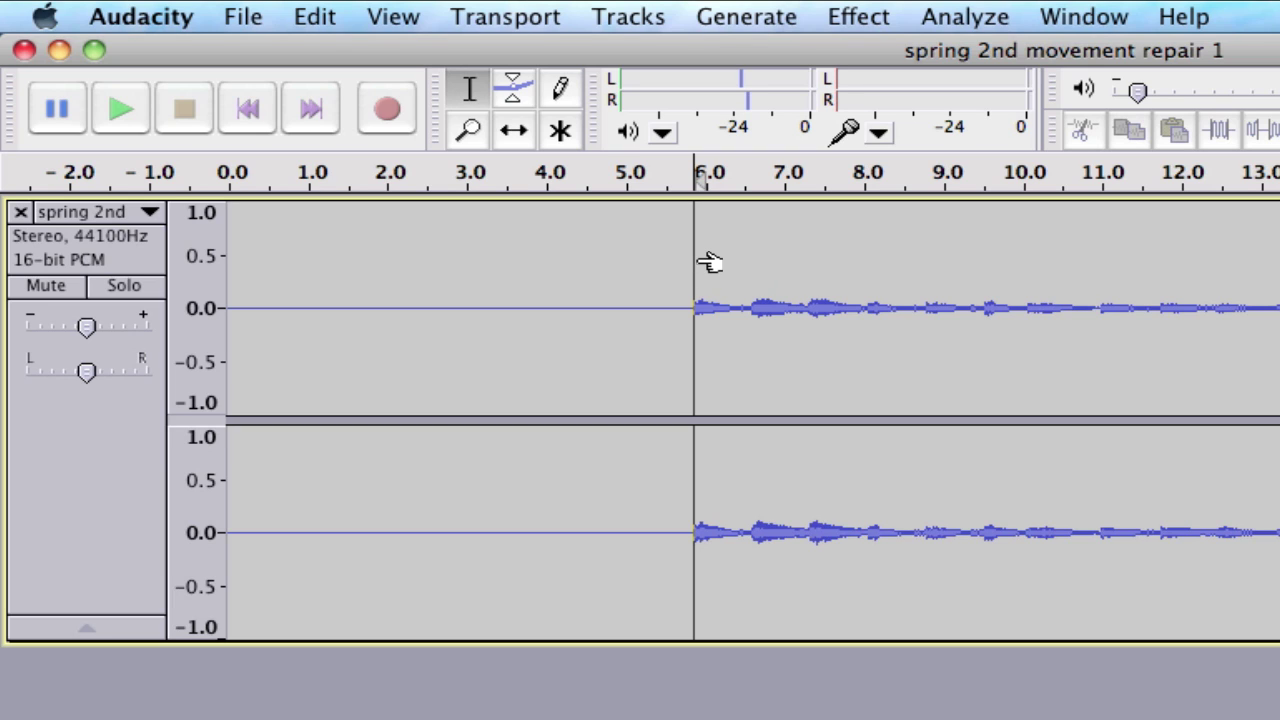
- Select the silent stretch from 0 to 6.0 s and cut it with Edit > Cut
{"action": "left_click_drag", "start_coordinate": [700, 262], "coordinate": [128, 300]}
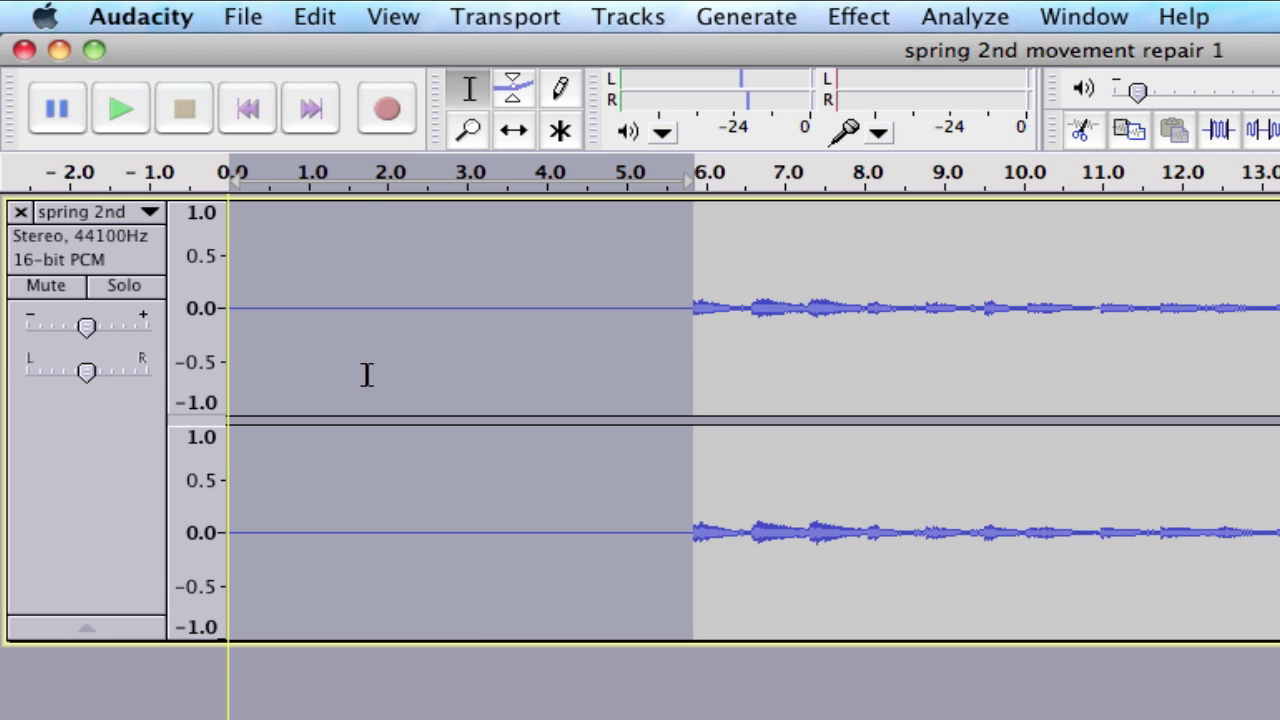
{"action": "left_click", "coordinate": [318, 22]}
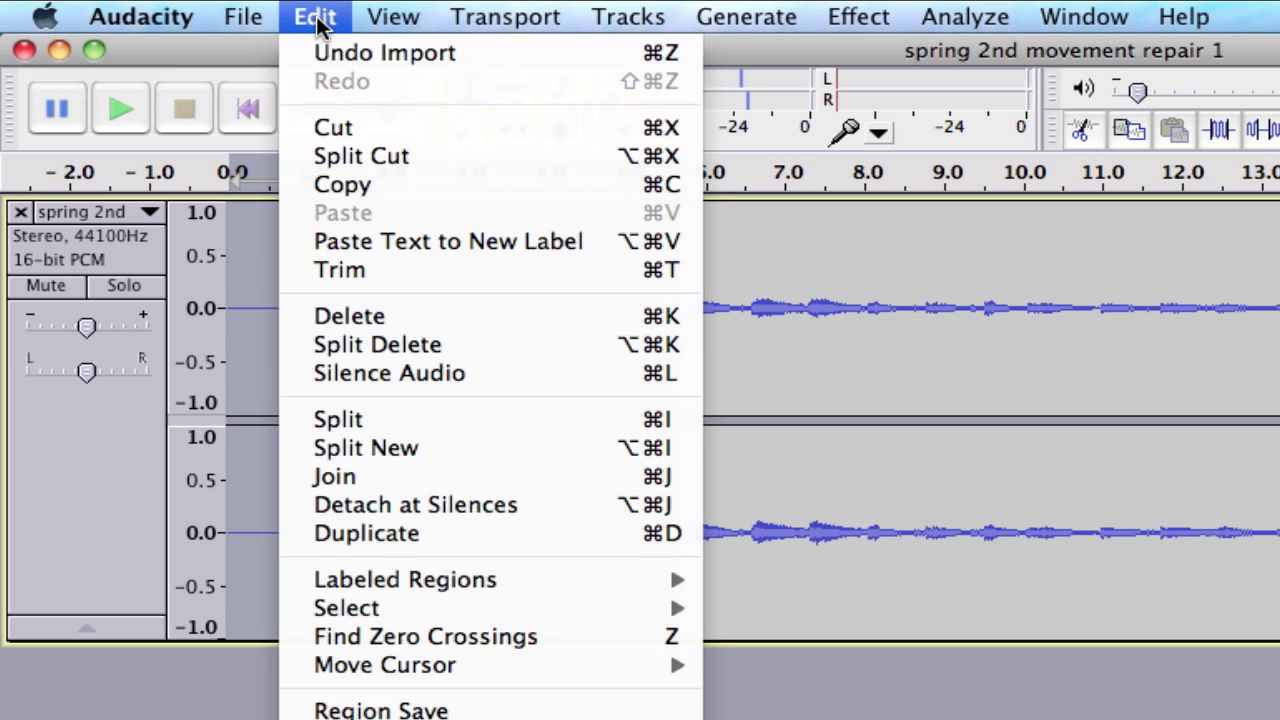
{"action": "left_click", "coordinate": [332, 128]}
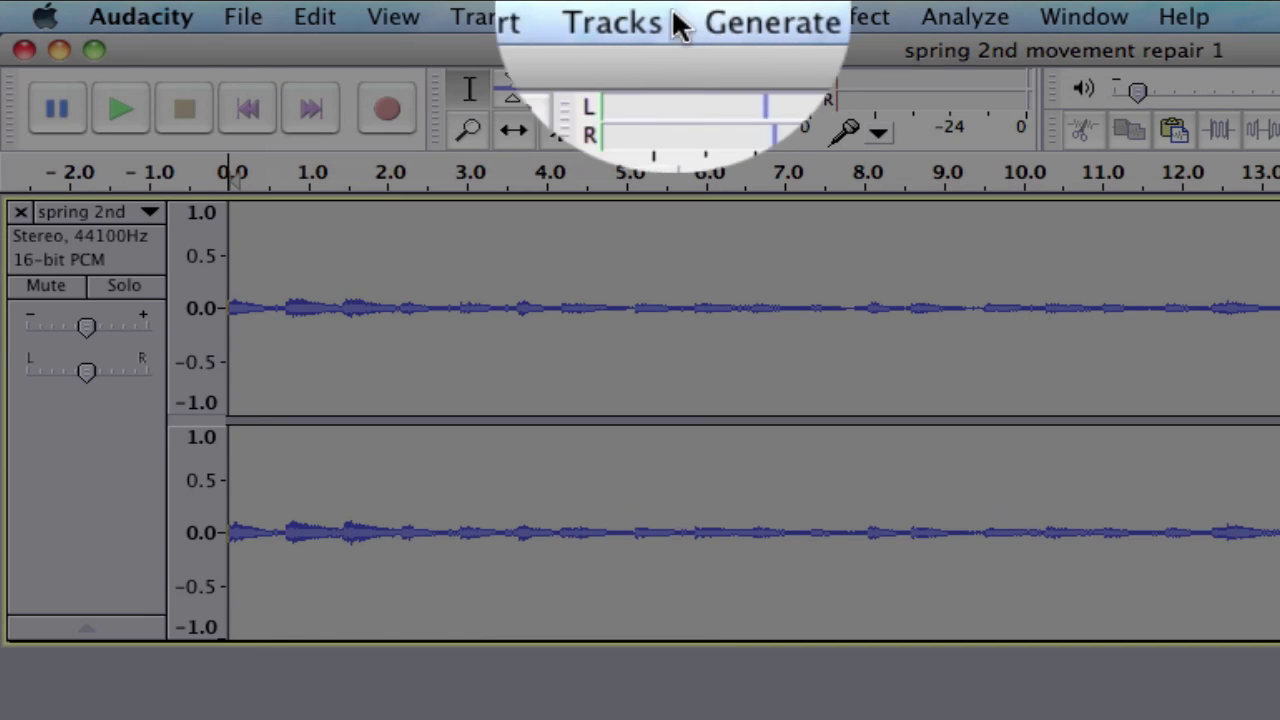
- Generate 6 seconds of silence at the track start using Generate > Silence
{"action": "left_click", "coordinate": [745, 24]}
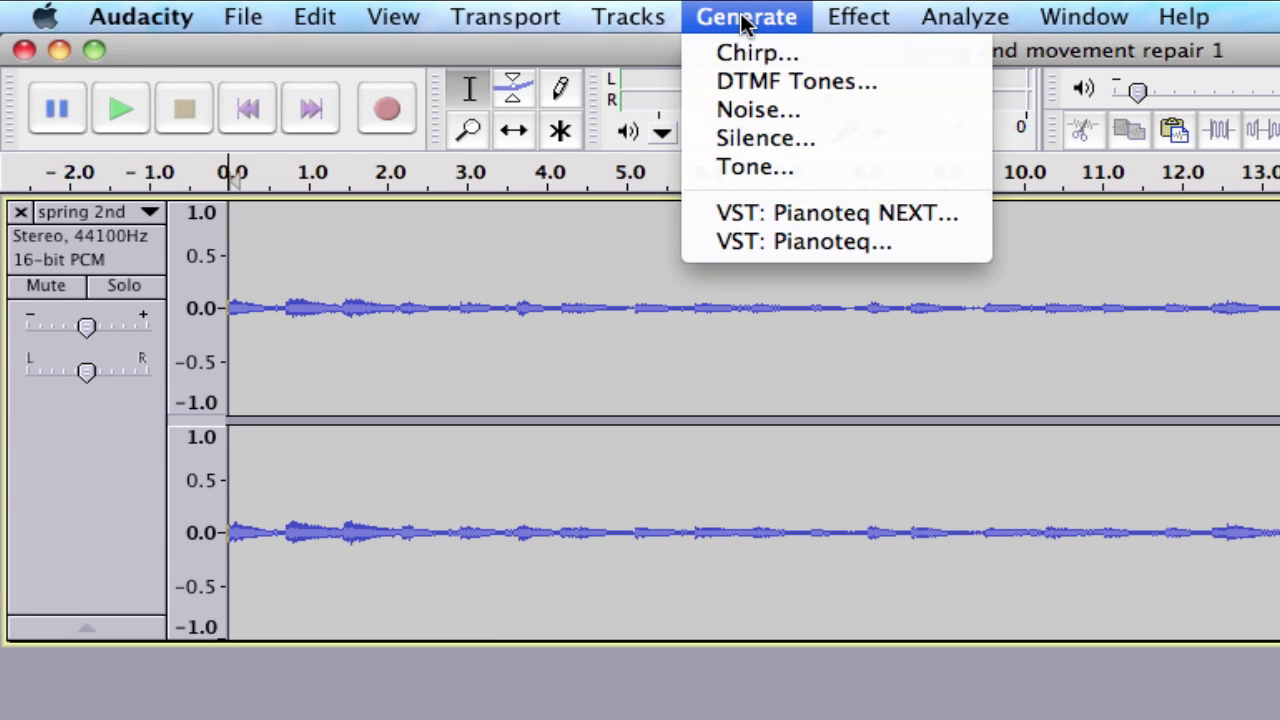
{"action": "left_click", "coordinate": [749, 137]}
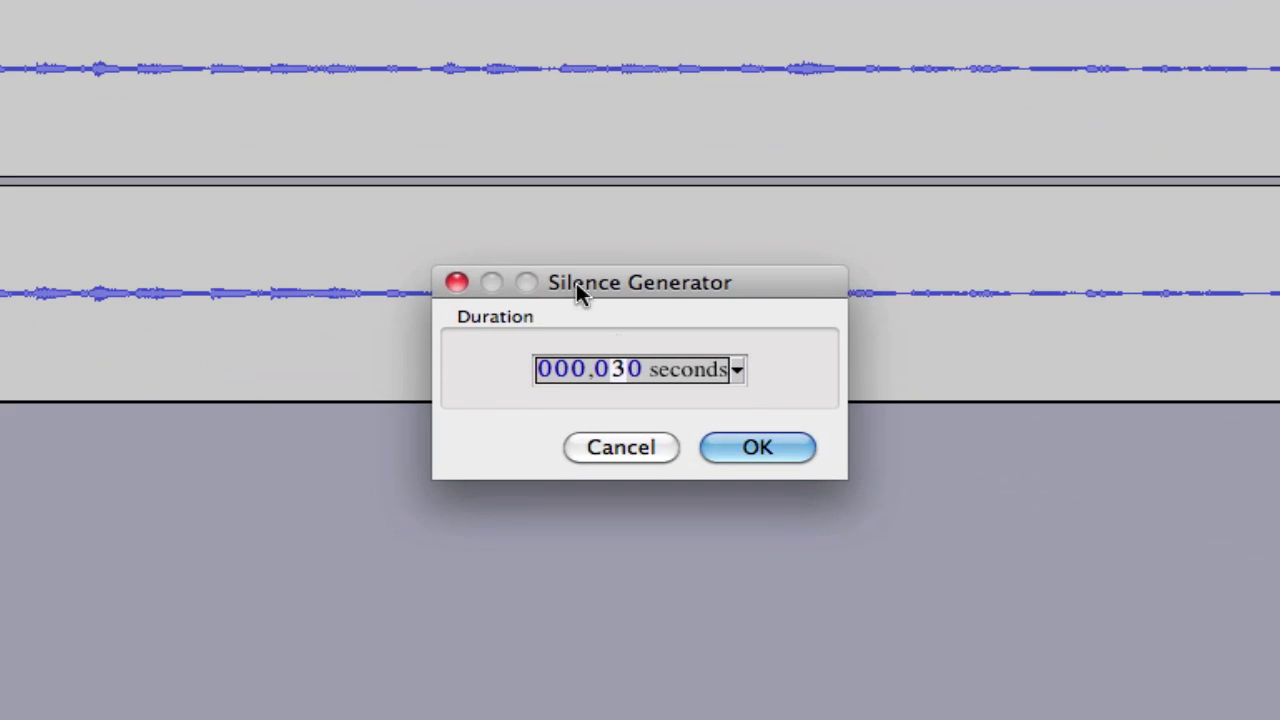
{"action": "left_click", "coordinate": [734, 374]}
{"action": "left_click", "coordinate": [734, 374]}
{"action": "key", "text": "Right"}
{"action": "key", "text": "BackSpace"}
{"action": "key", "text": "Right"}
{"action": "type", "text": "6"}
{"action": "left_click", "coordinate": [779, 451]}
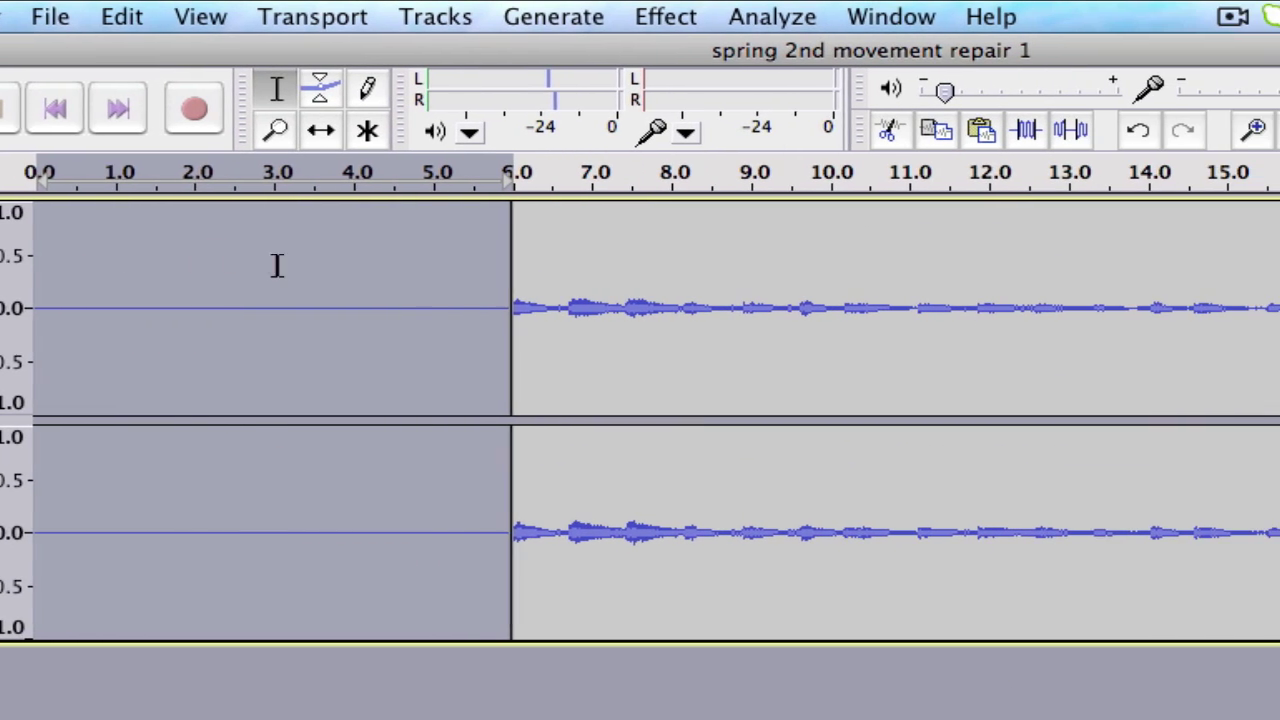
{"action": "left_click", "coordinate": [1092, 131]}
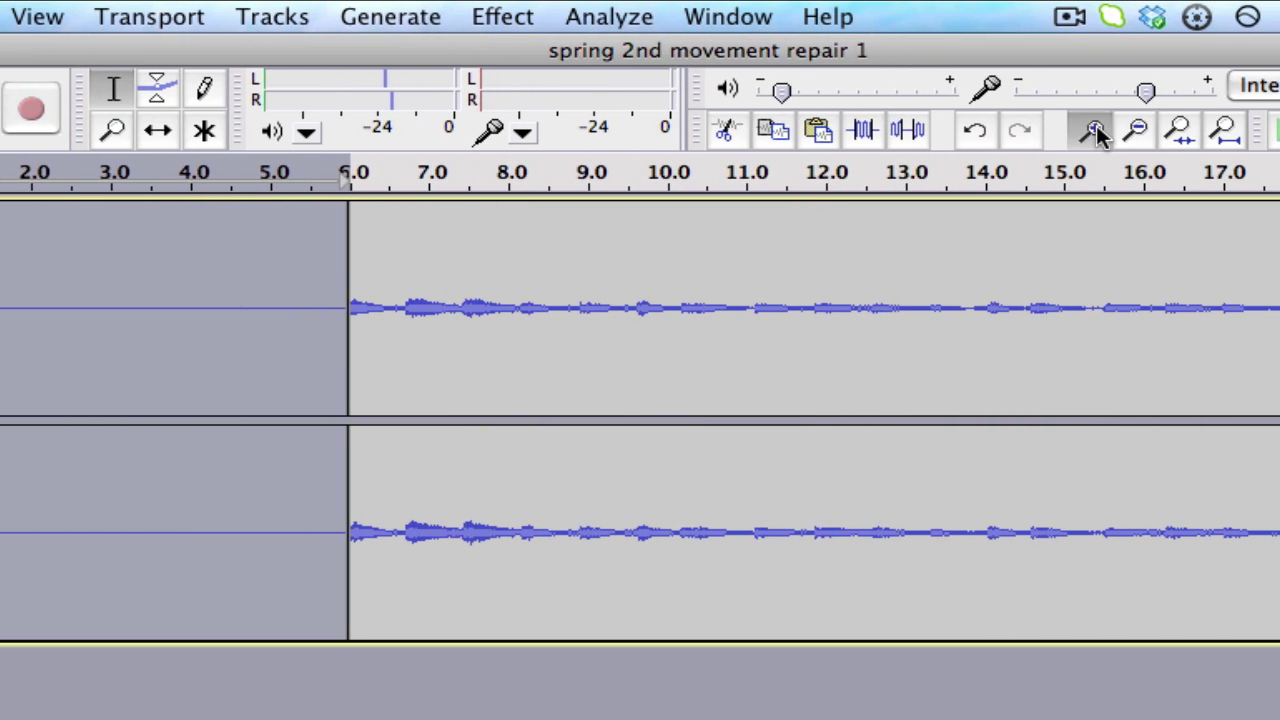
{"action": "left_click", "coordinate": [1094, 132]}
{"action": "left_click", "coordinate": [1094, 132]}
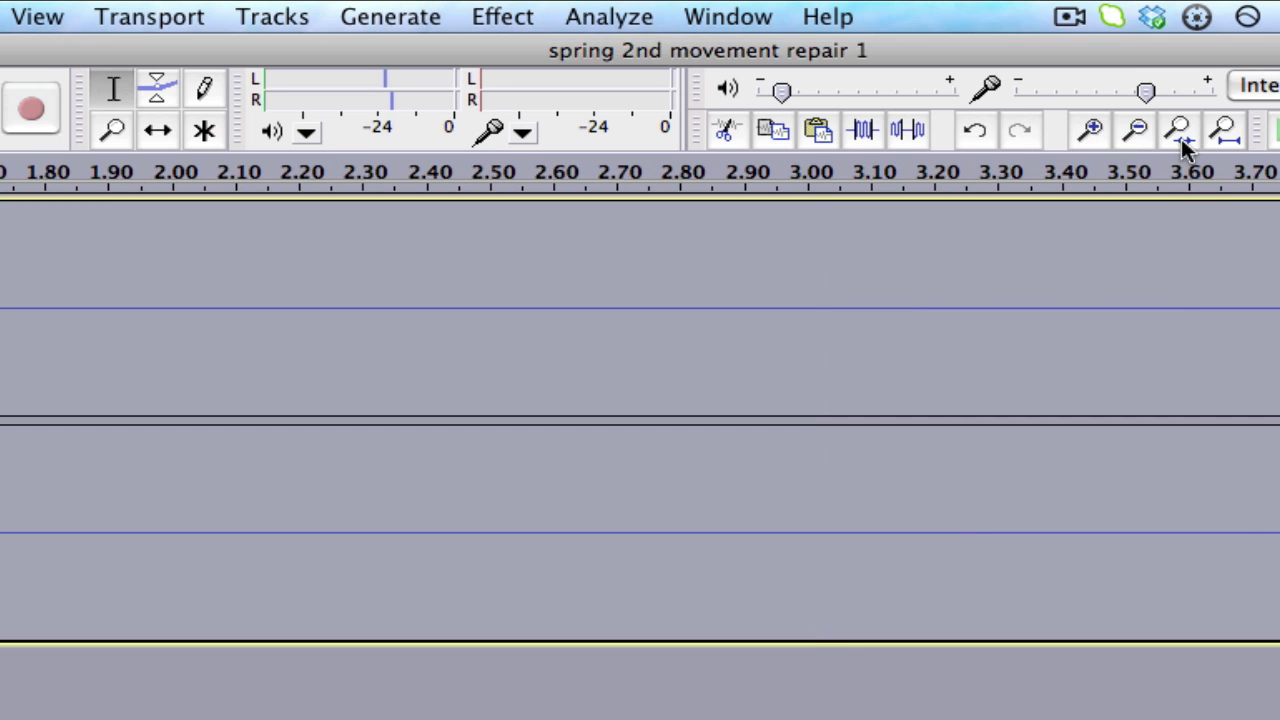
{"action": "left_click", "coordinate": [1137, 131]}
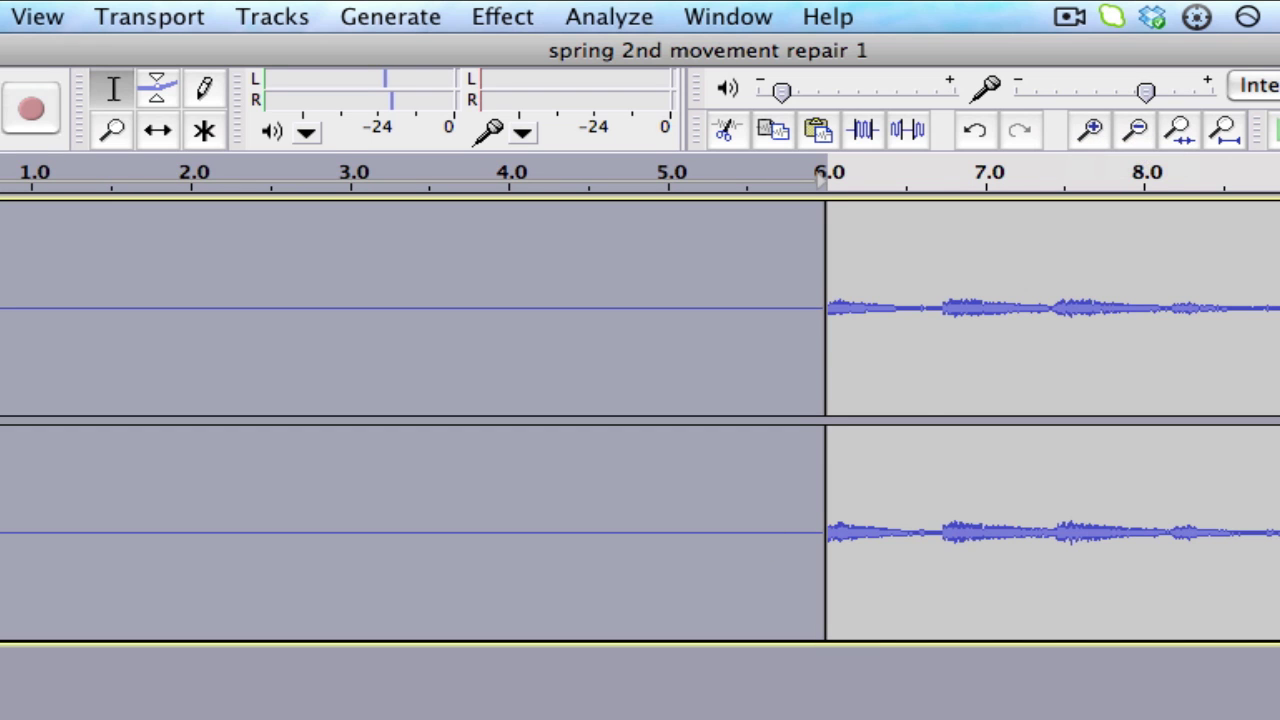
{"action": "scroll", "coordinate": [640, 420], "scroll_direction": "right", "scroll_amount": 5}
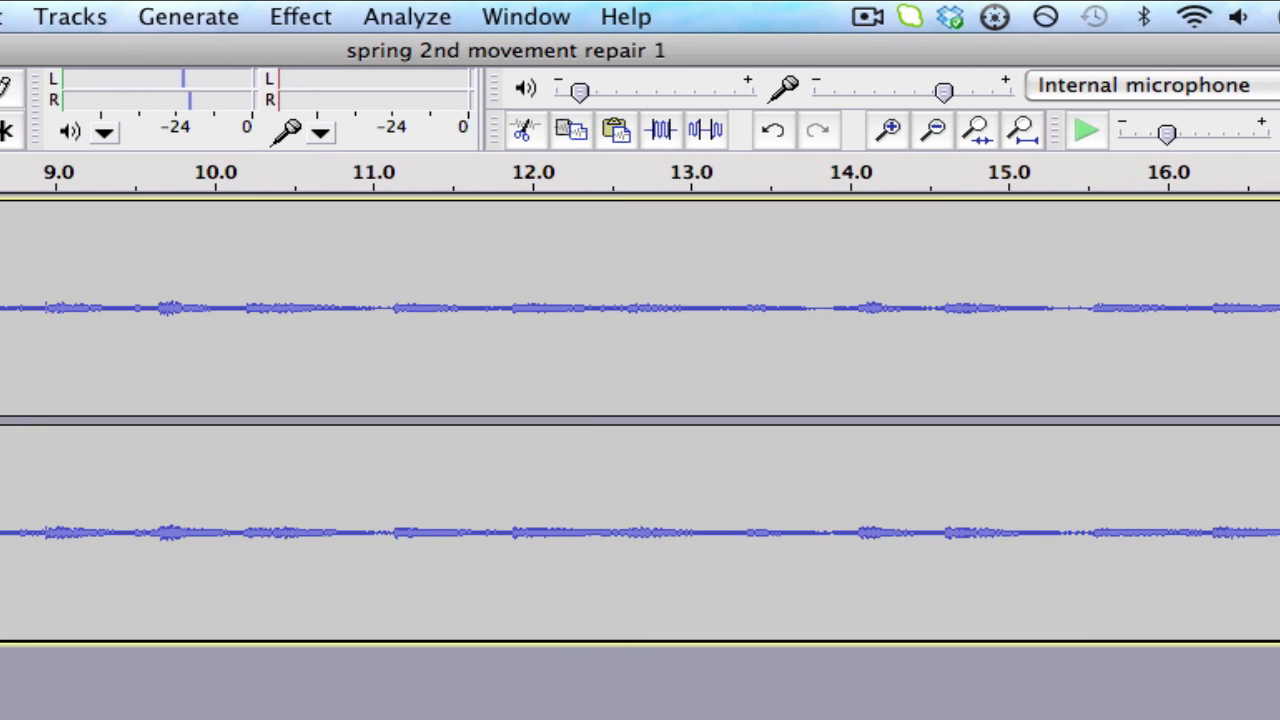
{"action": "scroll", "coordinate": [640, 420], "scroll_direction": "left", "scroll_amount": 4}
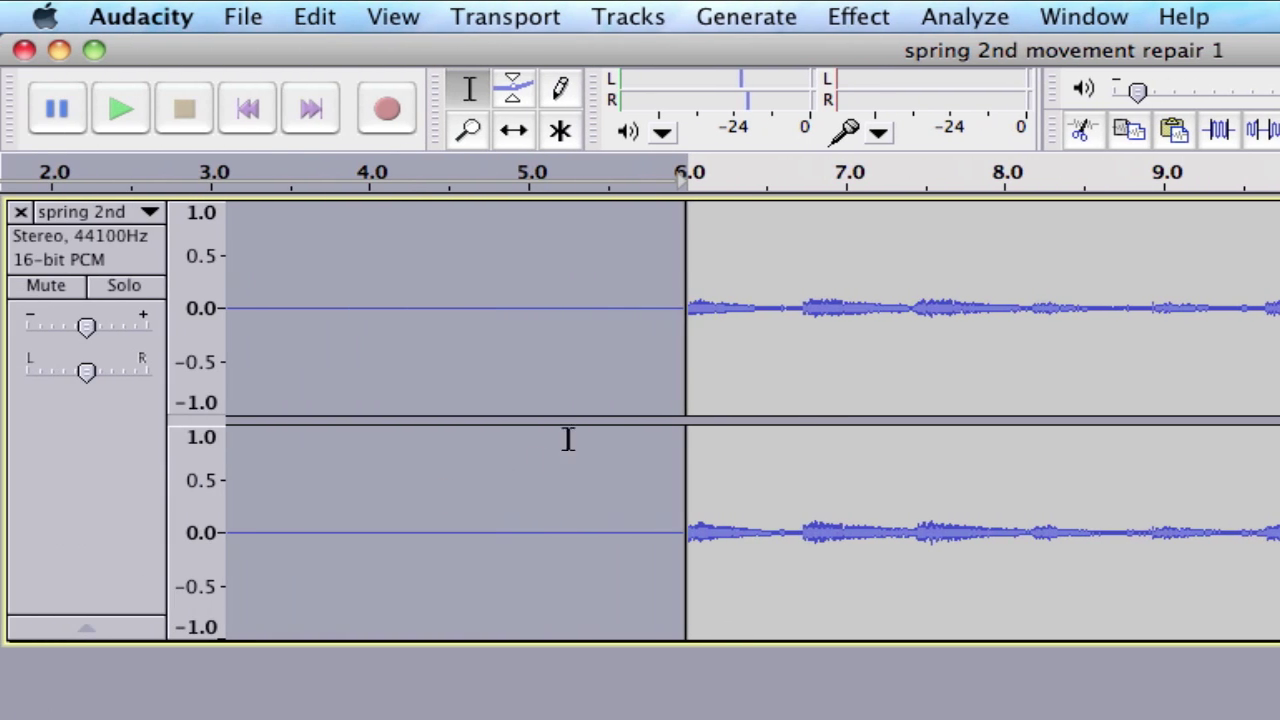
{"action": "left_click", "coordinate": [705, 237]}
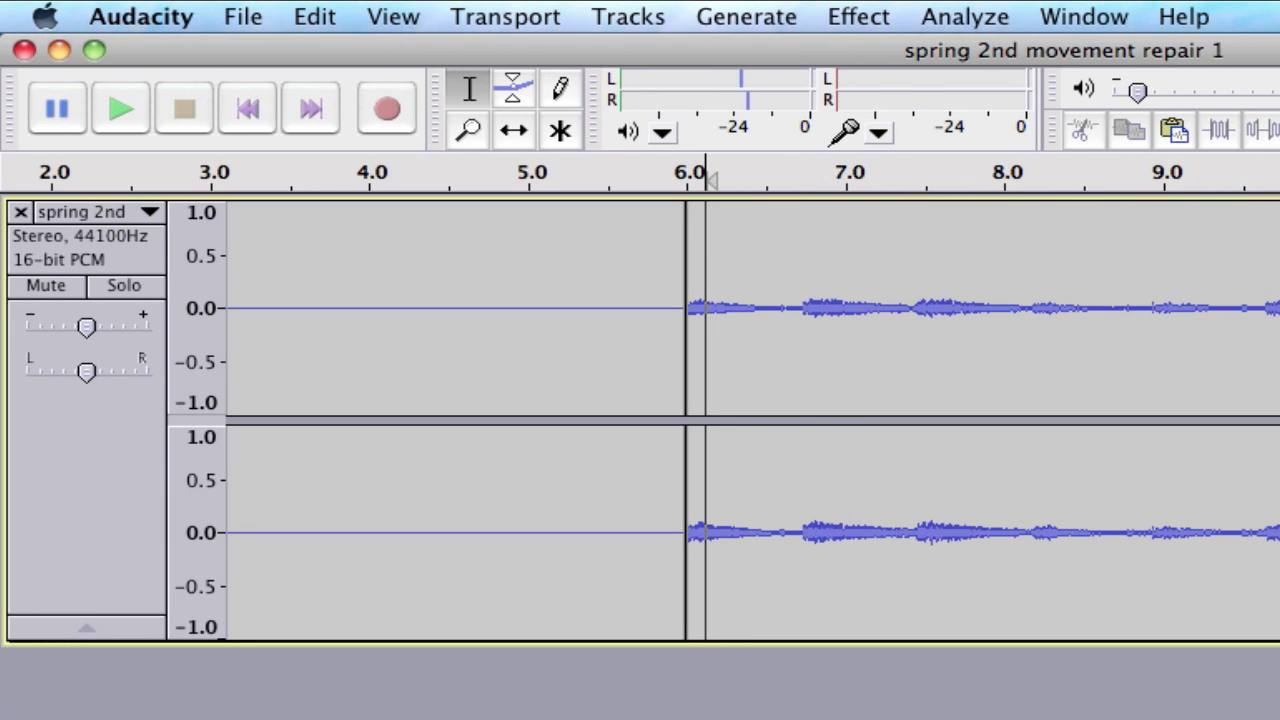
{"action": "key", "text": "super+1"}
{"action": "key", "text": "super+1"}
{"action": "key", "text": "super+1"}
{"action": "key", "text": "super+1"}
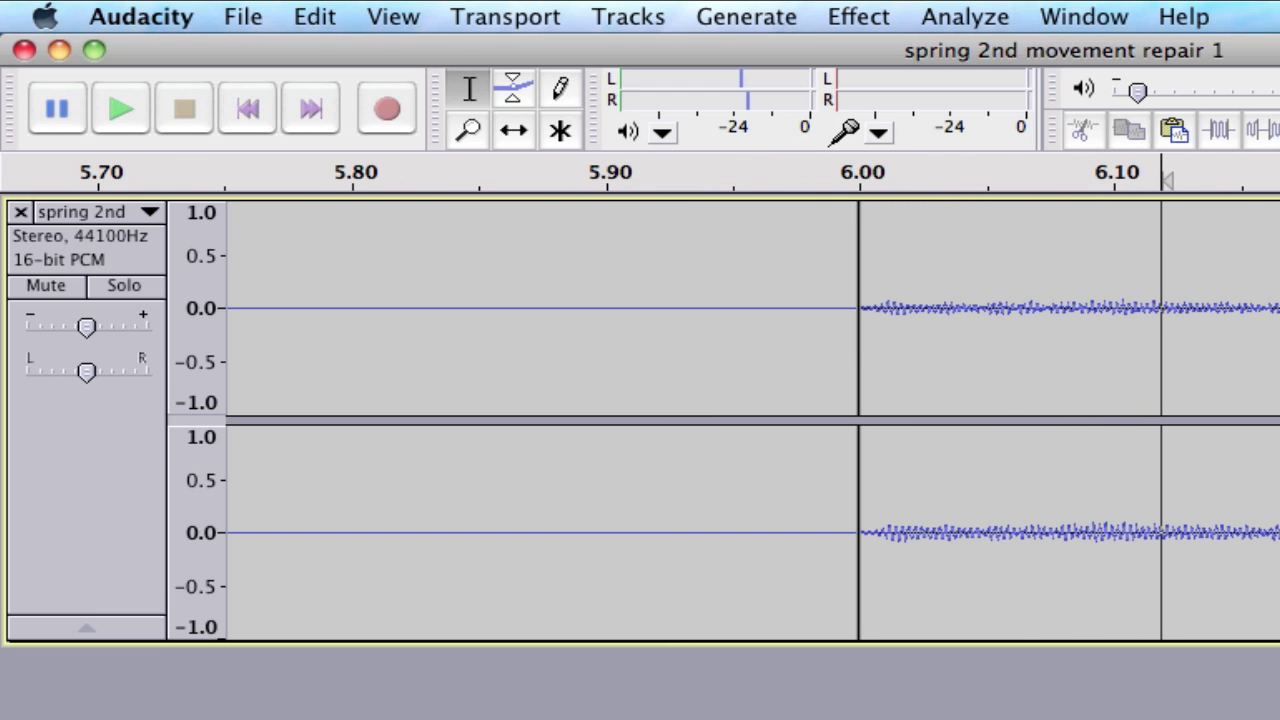
{"action": "left_click", "coordinate": [1279, 131]}
{"action": "left_click", "coordinate": [1279, 131]}
{"action": "left_click", "coordinate": [1279, 131]}
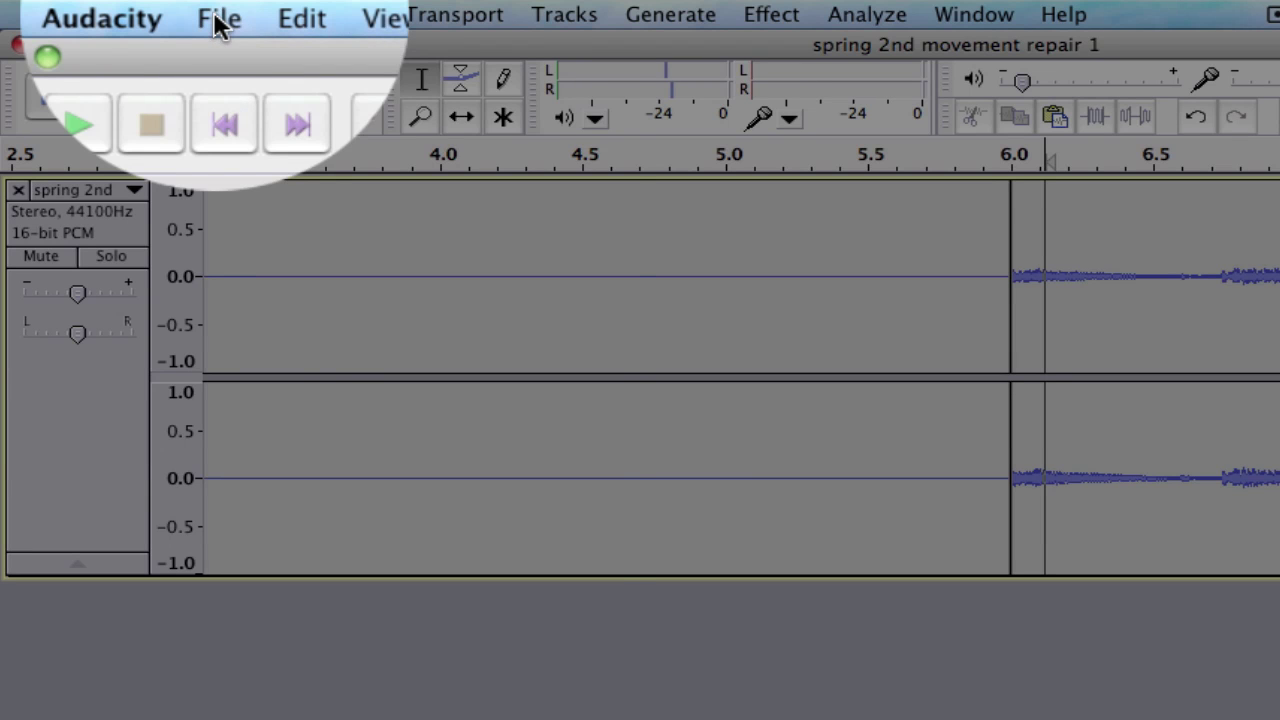
- Export the audio as MP3 Files named 'spring 2nd movement 6 second start' in Documents
{"action": "left_click", "coordinate": [218, 22]}
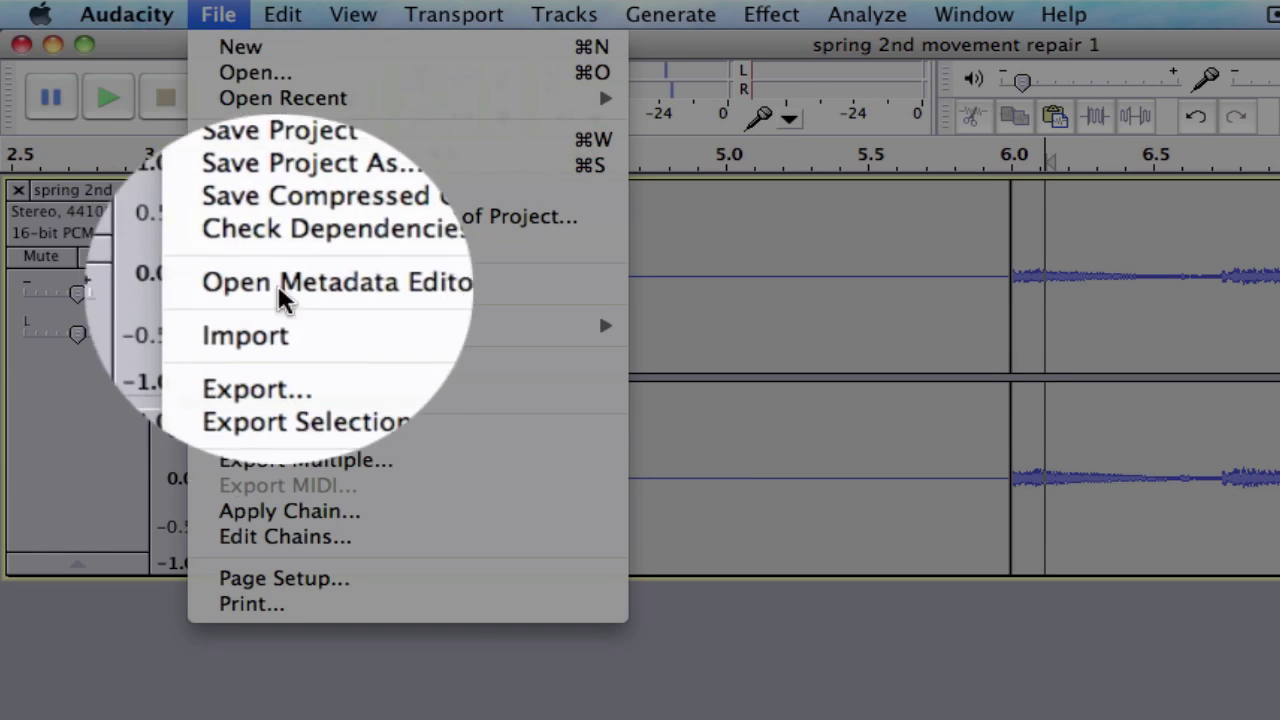
{"action": "left_click", "coordinate": [285, 371]}
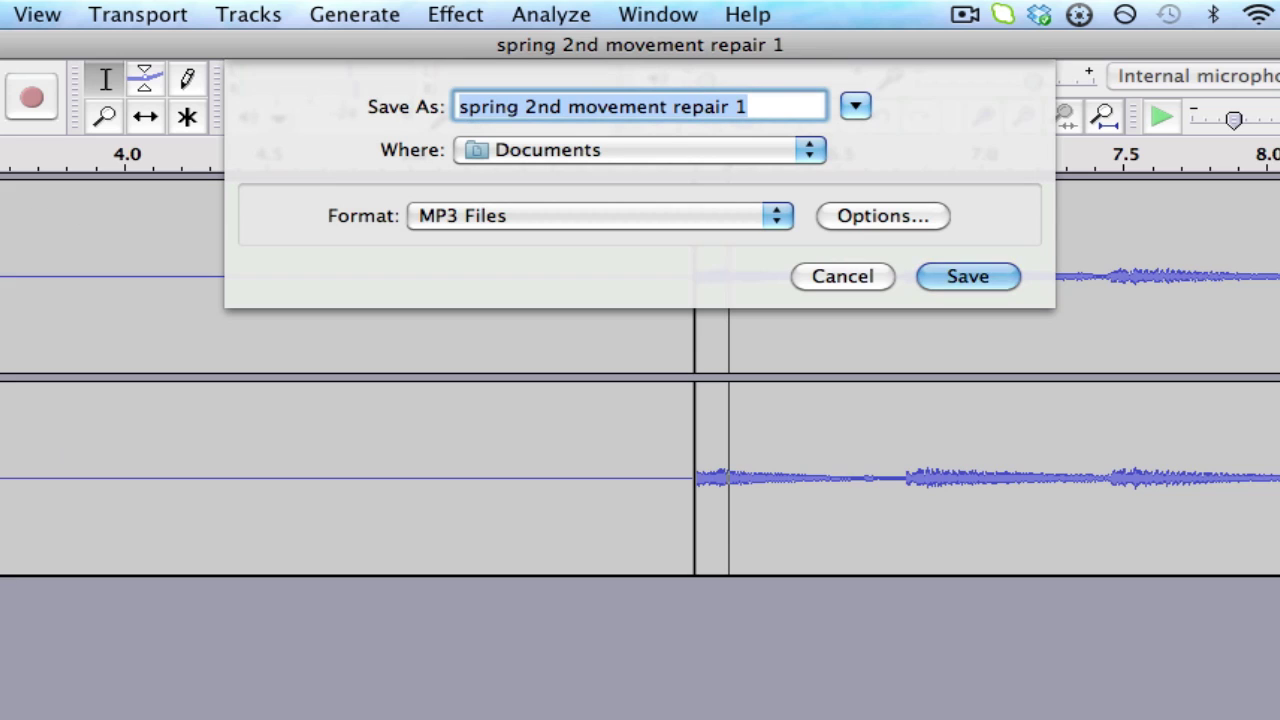
{"action": "left_click", "coordinate": [778, 108]}
{"action": "key", "text": "BackSpace"}
{"action": "key", "text": "BackSpace"}
{"action": "key", "text": "BackSpace"}
{"action": "key", "text": "BackSpace"}
{"action": "key", "text": "BackSpace"}
{"action": "key", "text": "BackSpace"}
{"action": "key", "text": "BackSpace"}
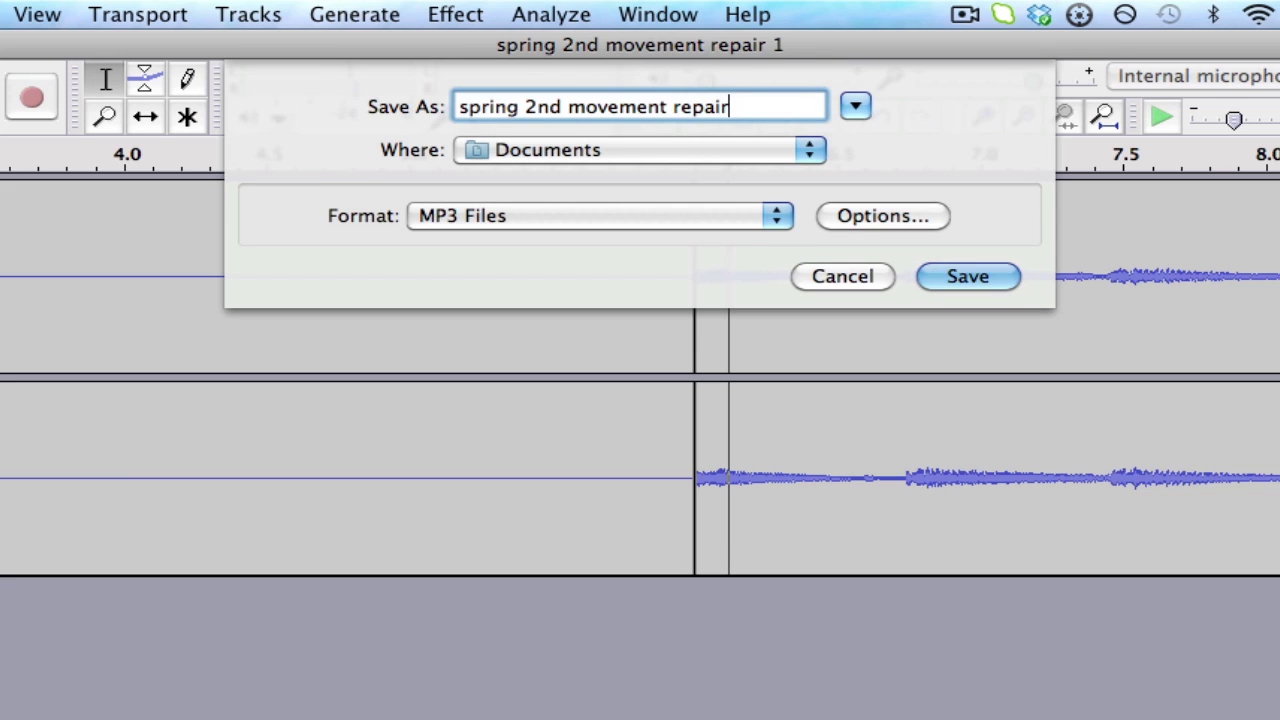
{"action": "key", "text": "BackSpace"}
{"action": "type", "text": "6 second start"}
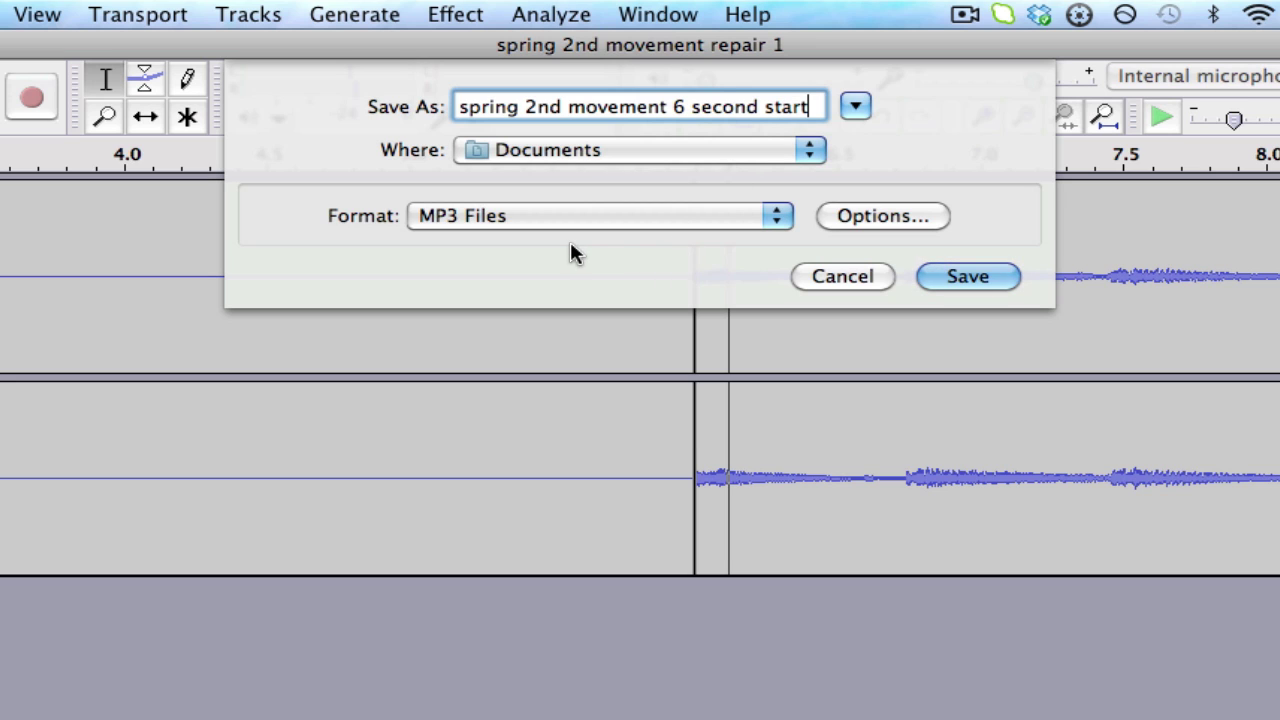
{"action": "left_click", "coordinate": [664, 219]}
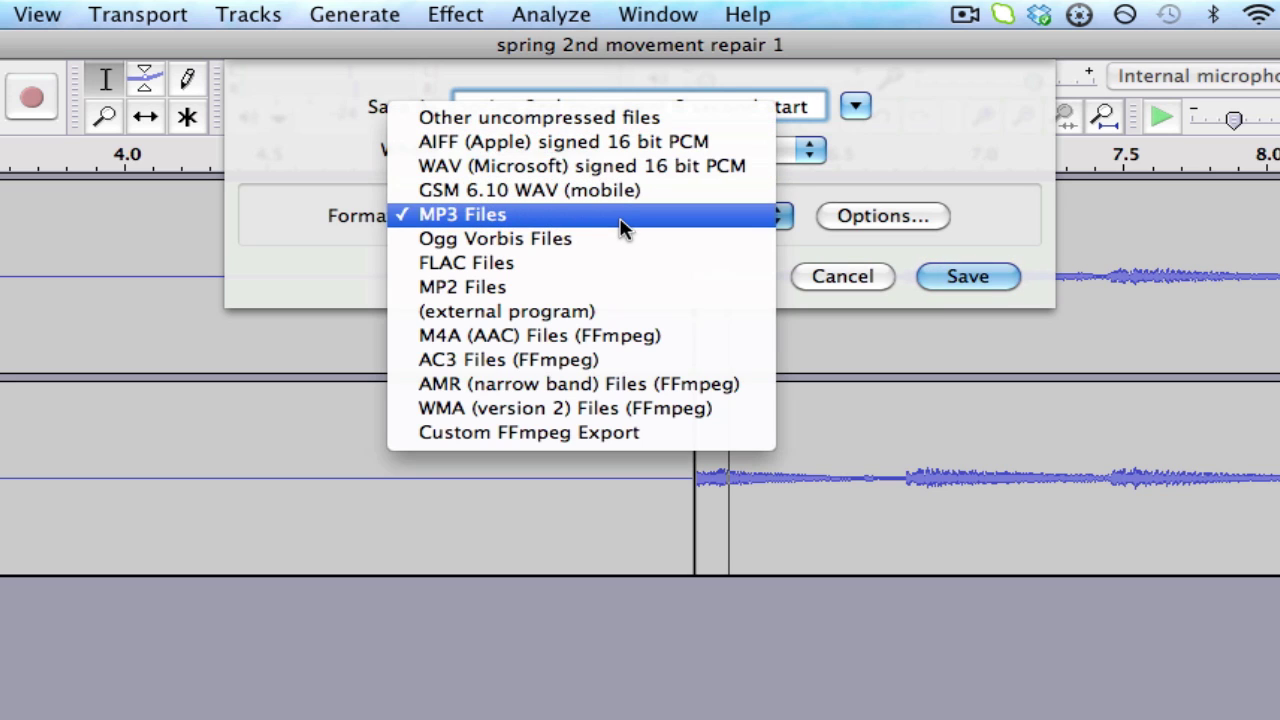
{"action": "left_click", "coordinate": [621, 220]}
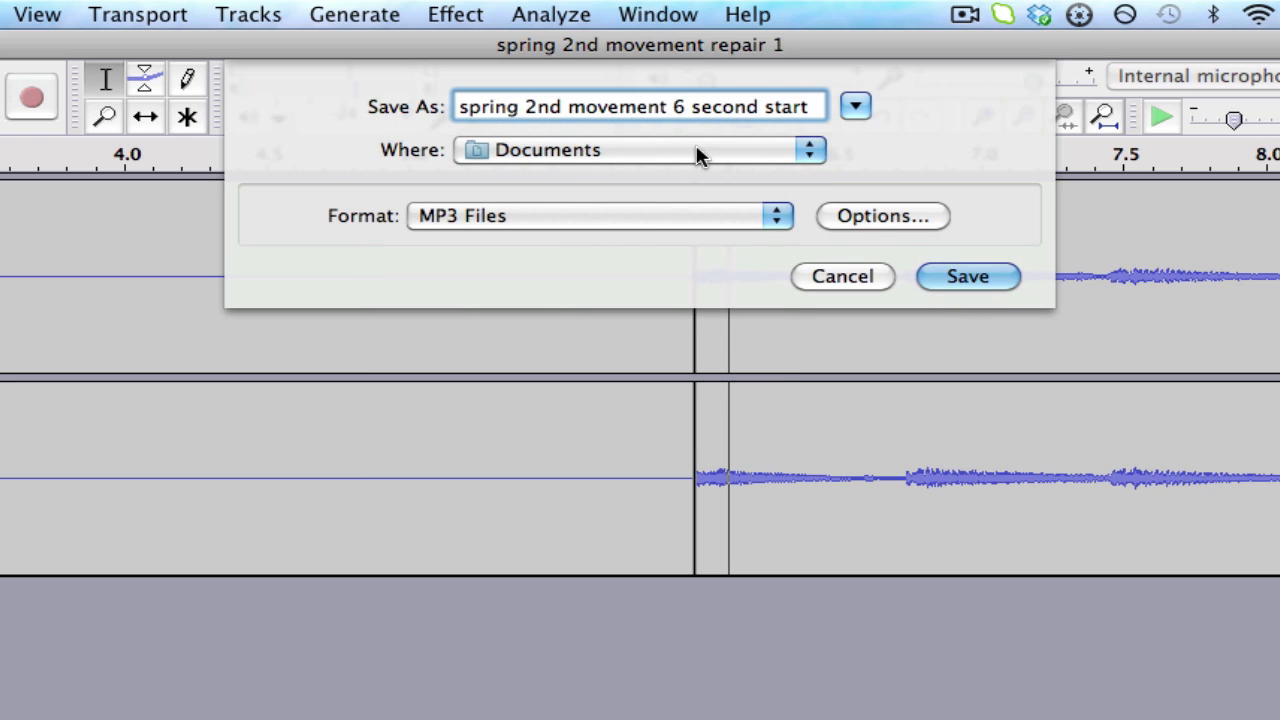
{"action": "left_click", "coordinate": [957, 277]}
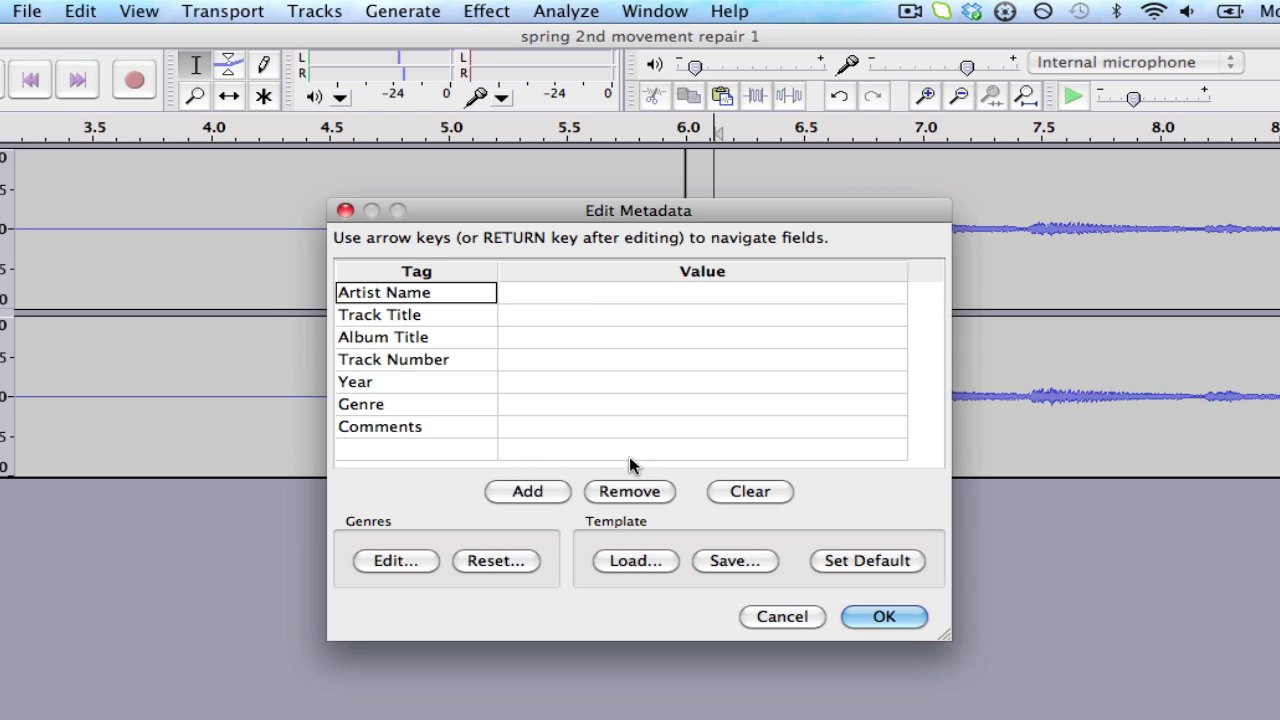
- Accept the blank metadata tags so the MP3 export at 128 Kbps proceeds
{"action": "left_click", "coordinate": [891, 616]}
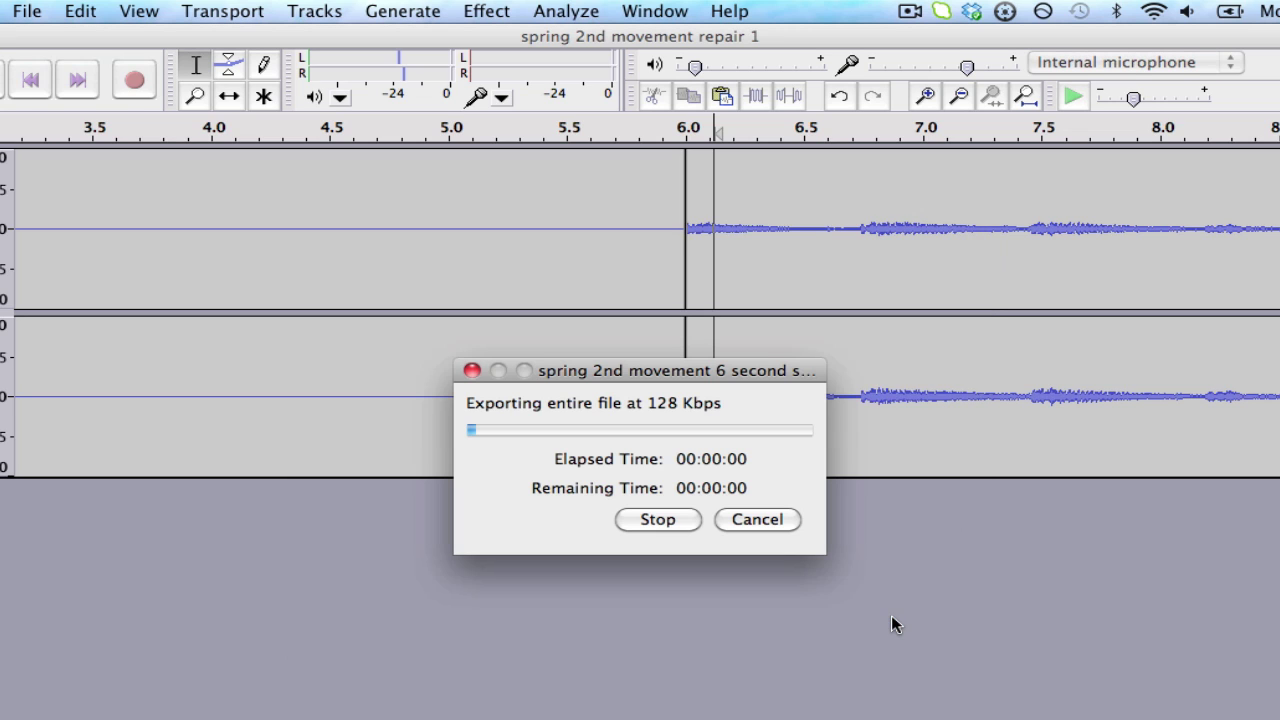